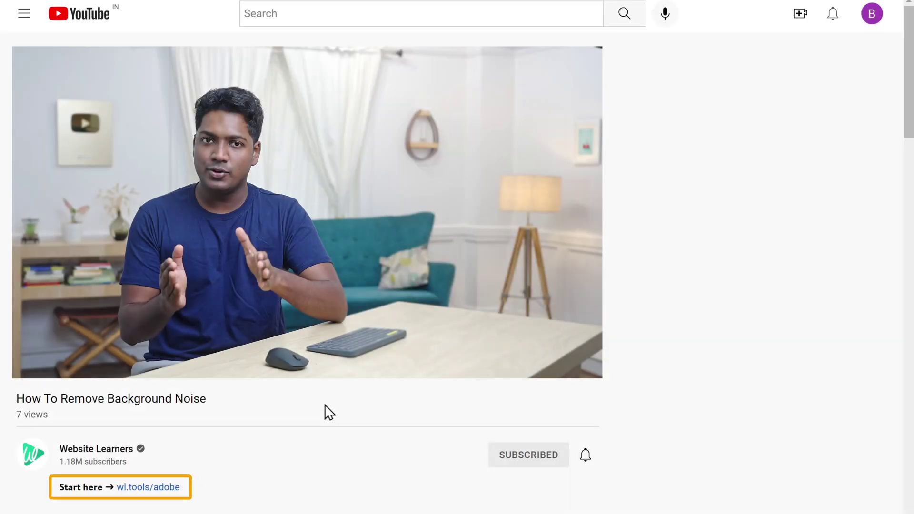
Step: From the wl.tools/adobe offer, choose Audition alone on the Monthly US$31.49/mo plan and proceed to checkout
click(148, 491)
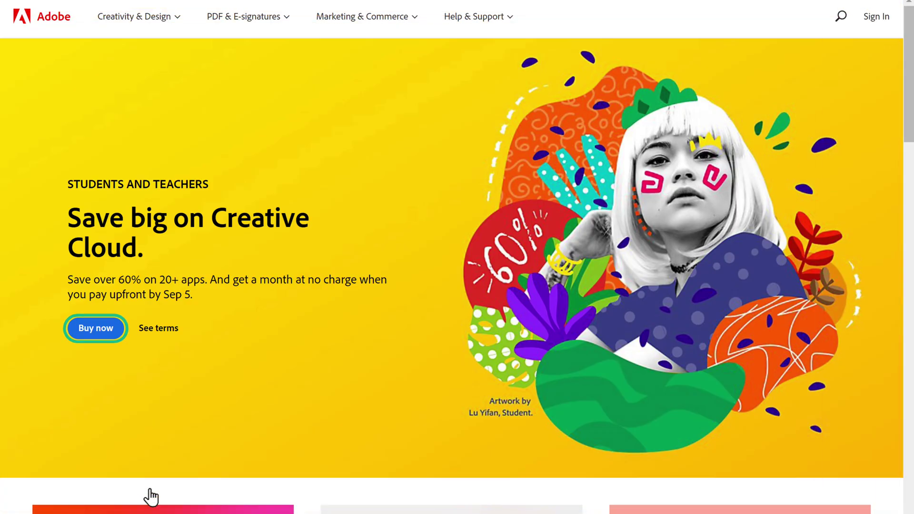
click(94, 331)
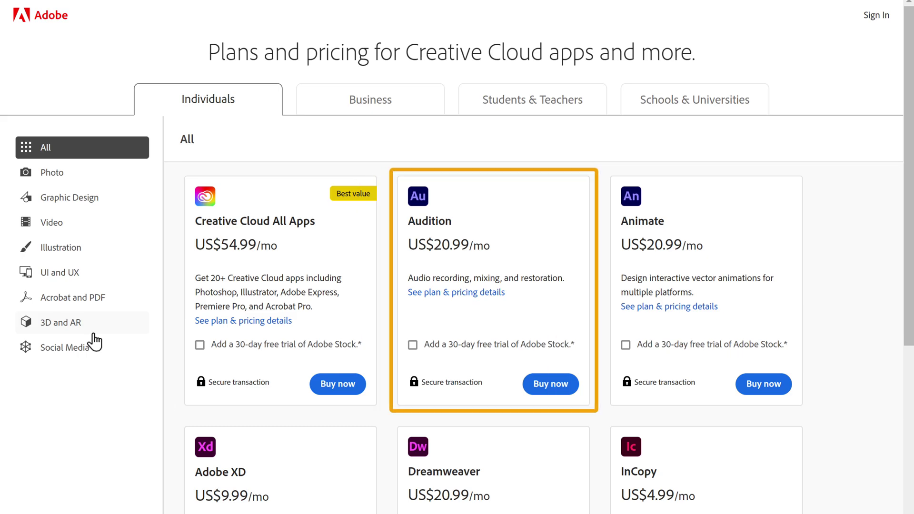
click(549, 388)
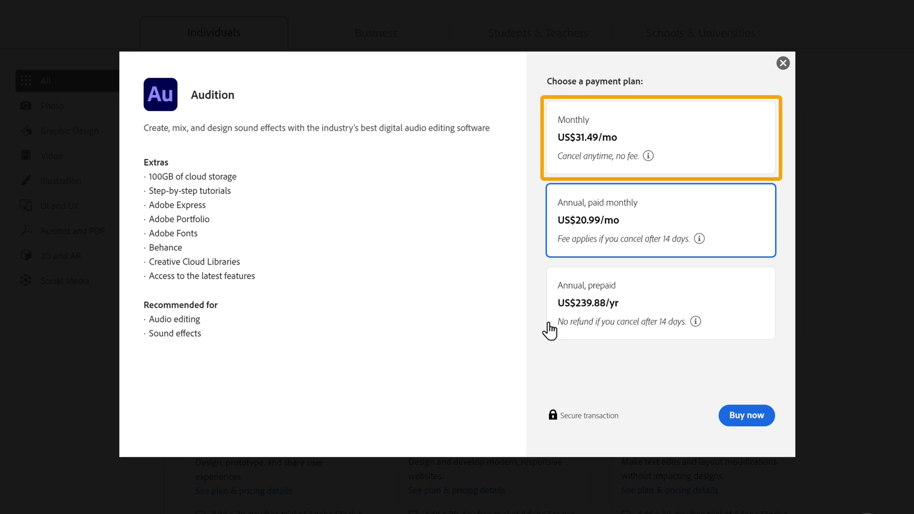
click(690, 157)
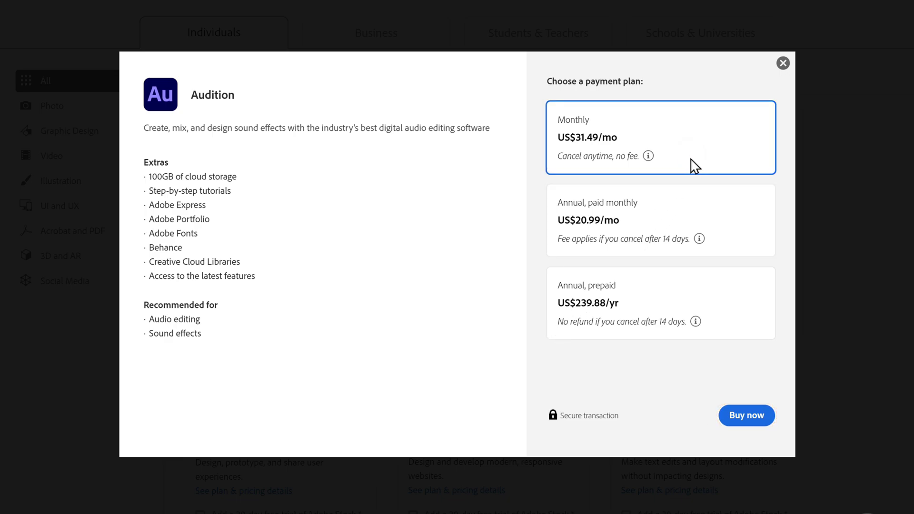
click(747, 424)
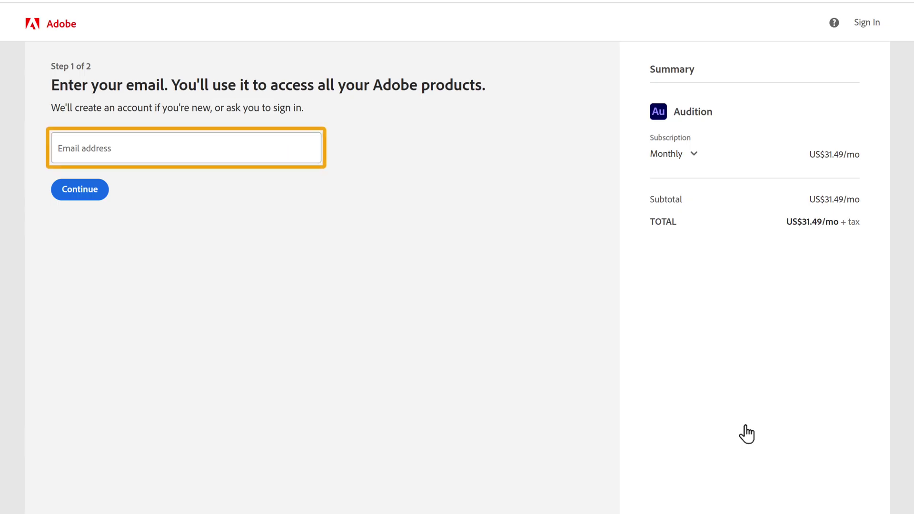
Step: Enter the account e-mail address at checkout and continue to payment
click(122, 146)
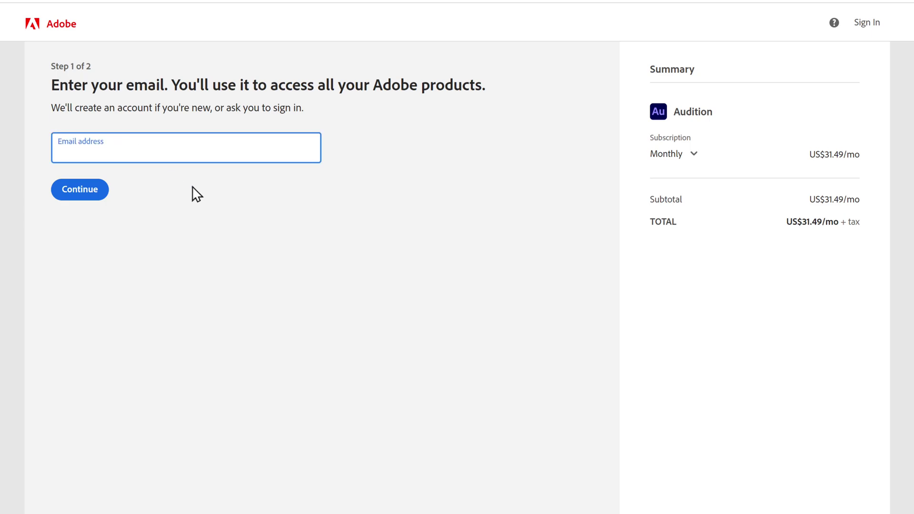
click(209, 200)
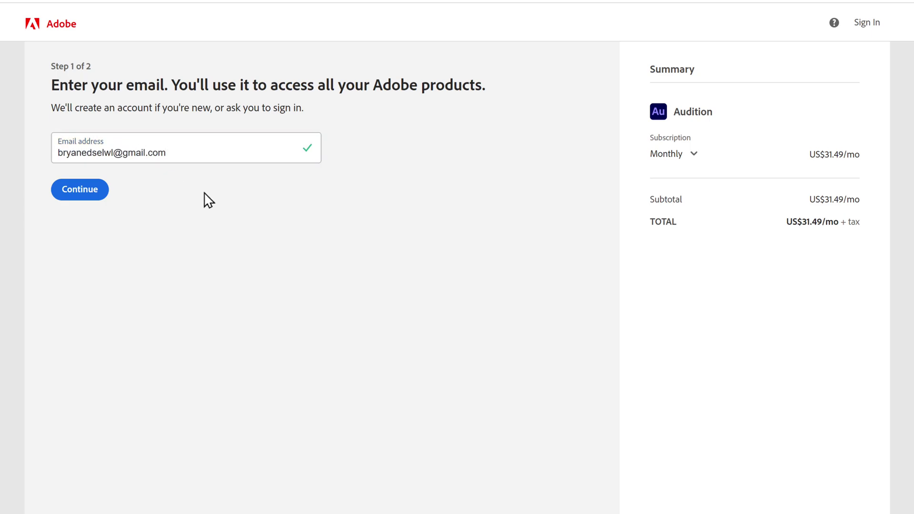
click(75, 193)
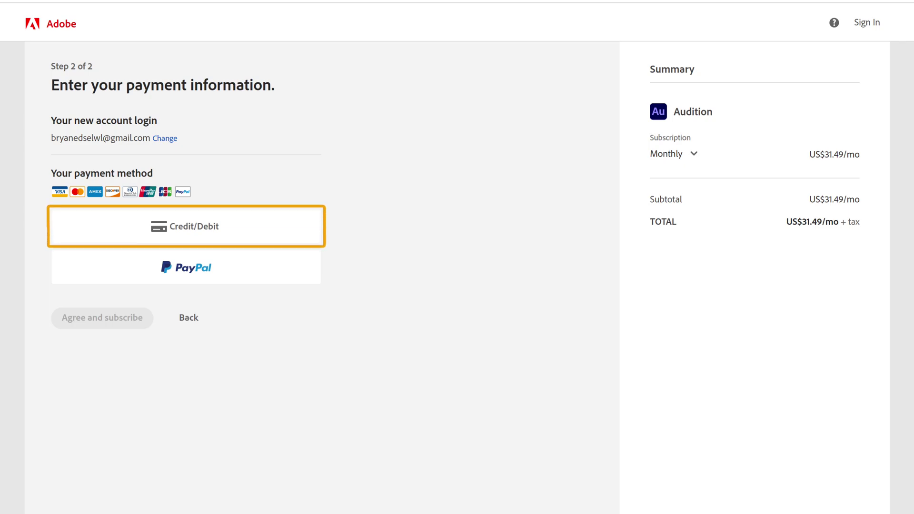
Step: Pay by credit/debit card, entering the card number, and agree to subscribe to place the order
click(183, 234)
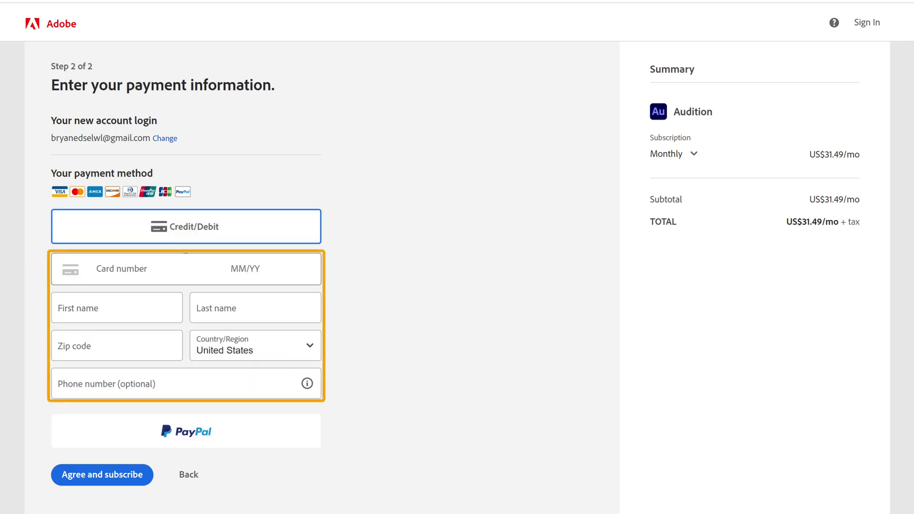
click(178, 265)
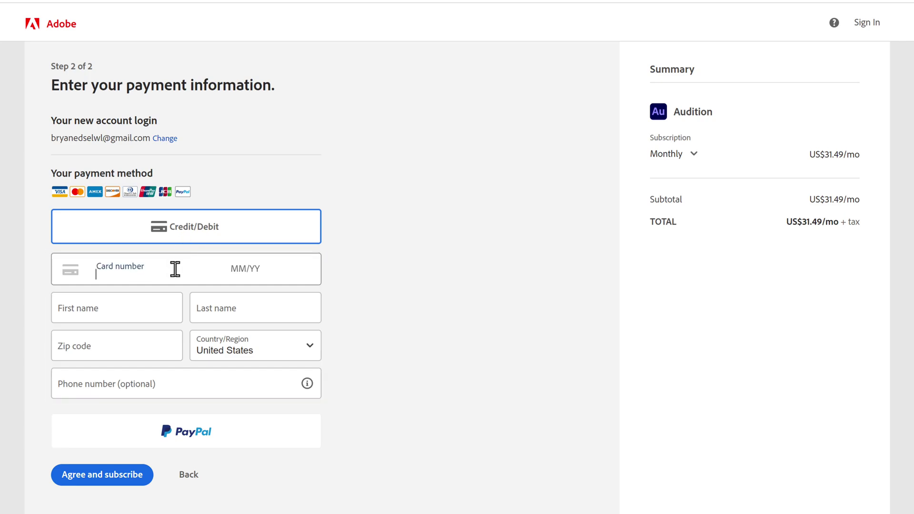
text(340000000)
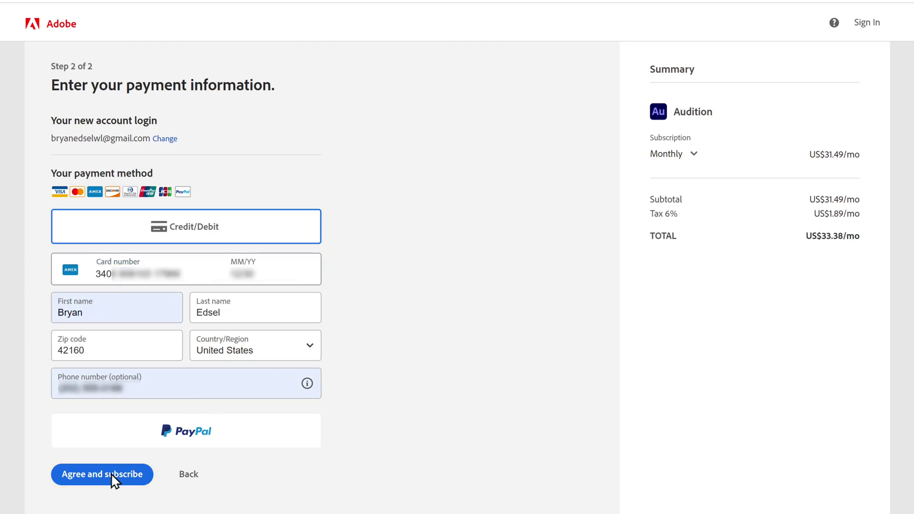
click(97, 483)
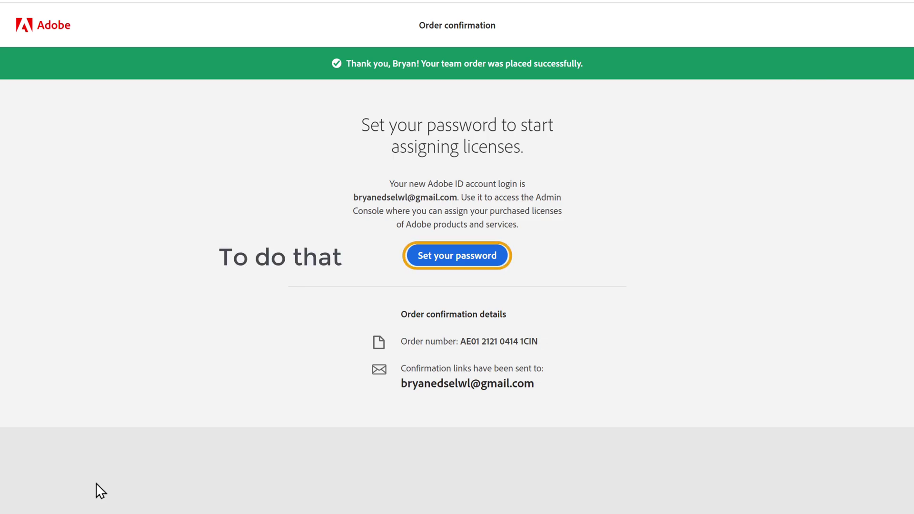
Step: Set a password for the new Adobe account and complete account creation
click(451, 262)
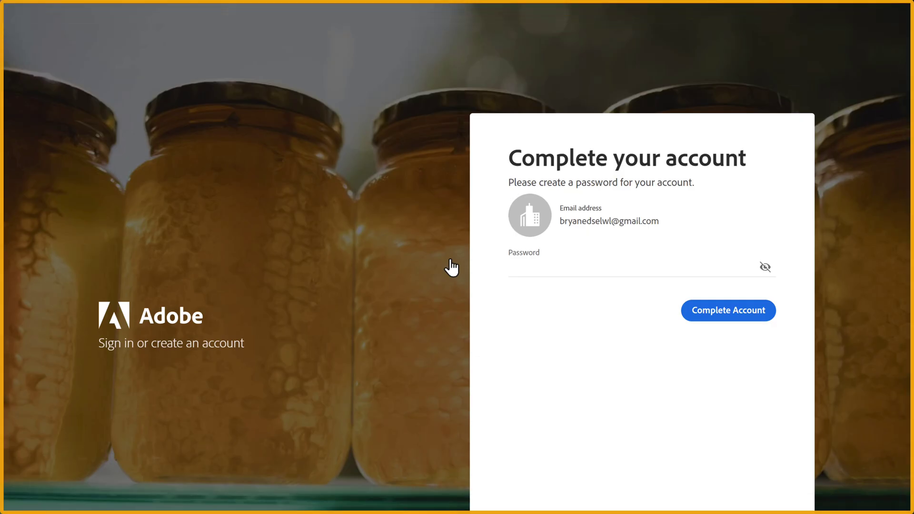
click(541, 265)
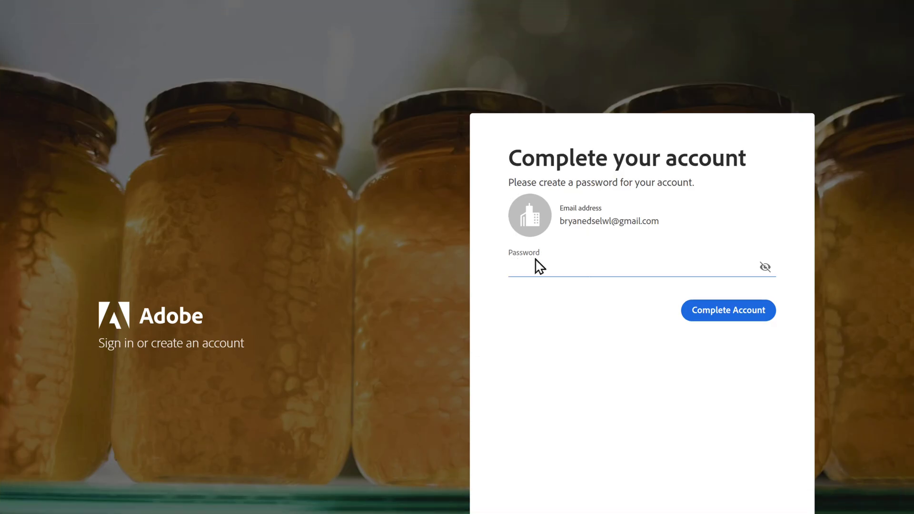
text(********)
key(Tab)
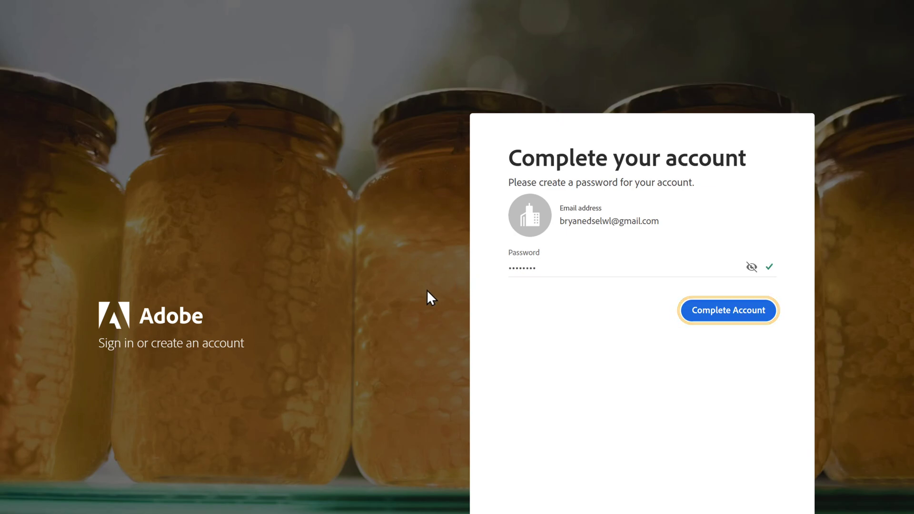
click(727, 319)
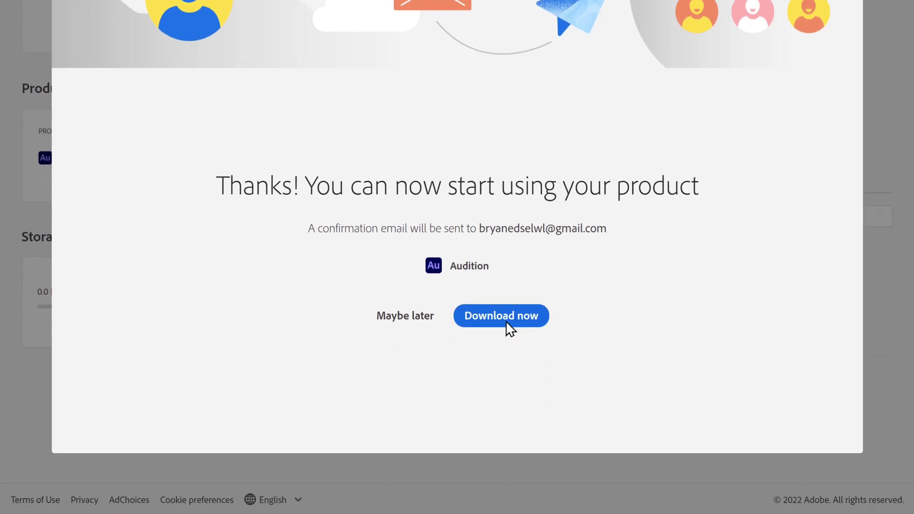
Step: Download Audition_Set-Up.exe and run it from the download bar
click(500, 328)
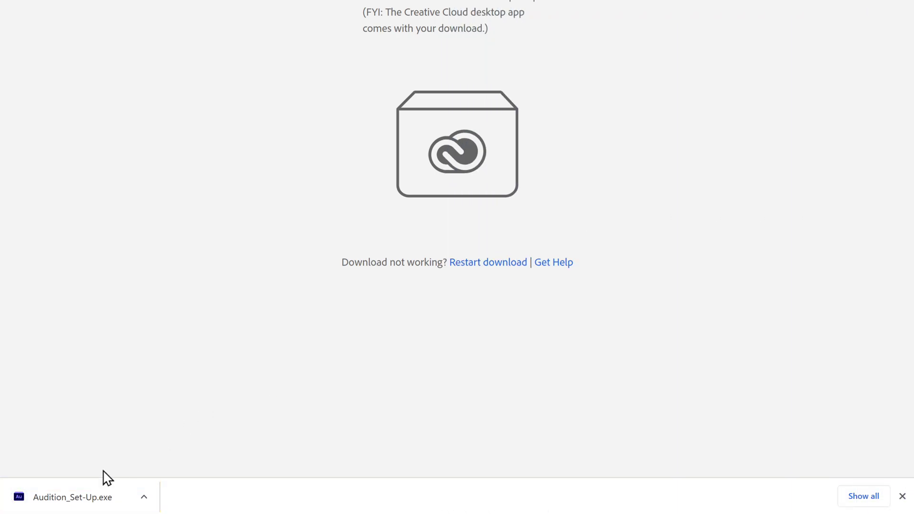
click(71, 496)
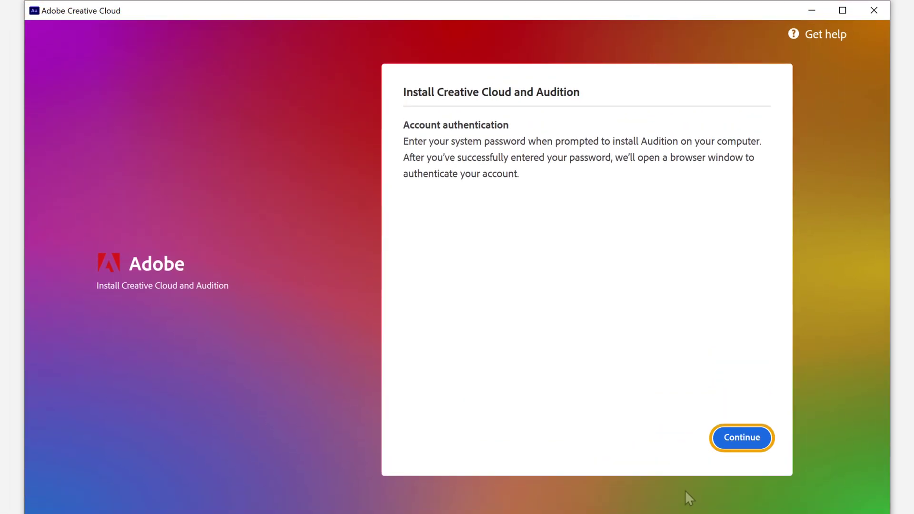
Step: Continue in the Creative Cloud installer to install Creative Cloud and Audition
click(745, 439)
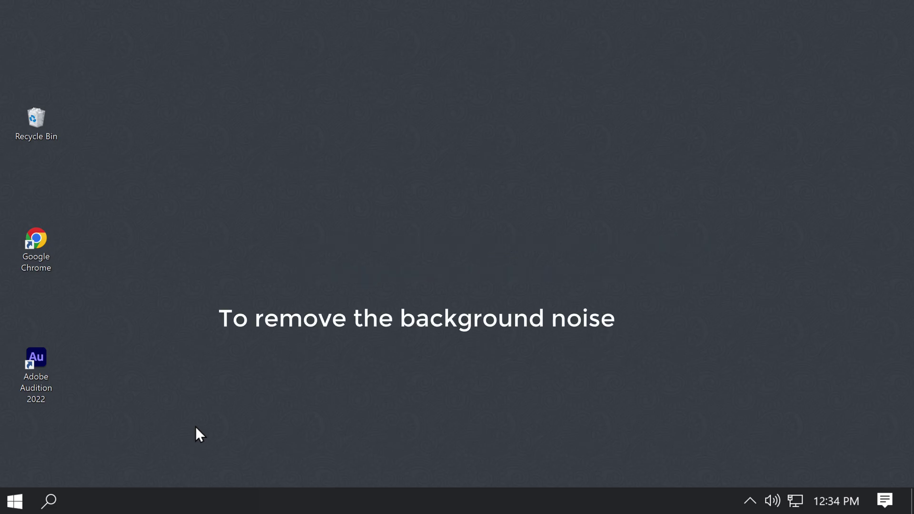
Step: Launch Audition from the Adobe Audition 2022 desktop shortcut
double_click(46, 365)
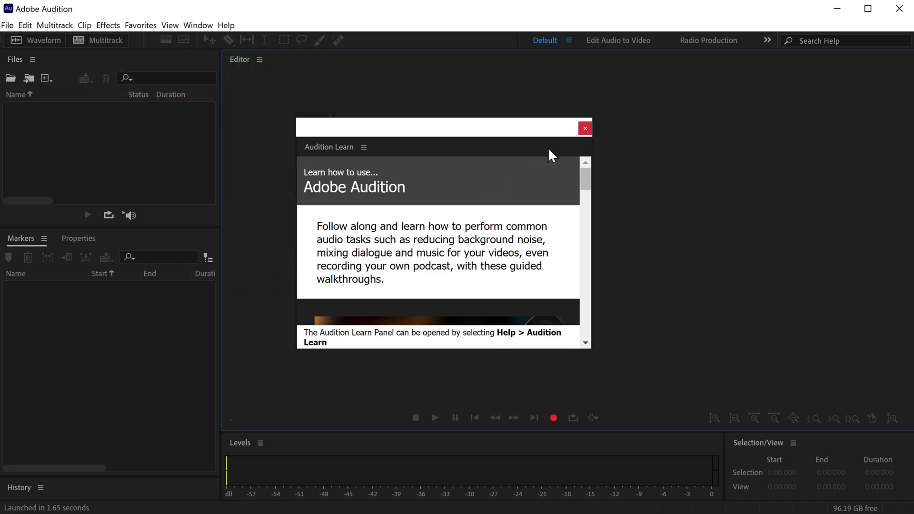
Step: Close the Learn panel, drag Remove Background Noise.wav into the Files panel, and open its waveform
click(586, 129)
key(alt+Tab)
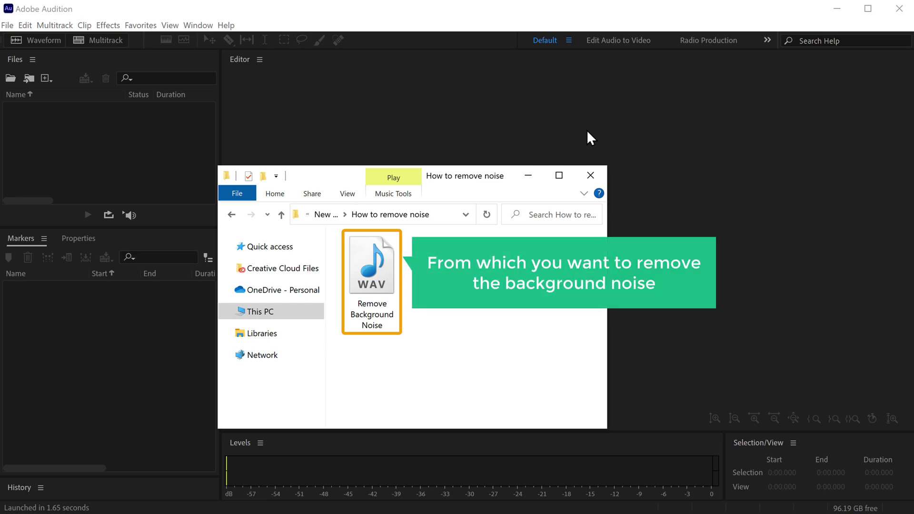
click(355, 278)
drag(354, 277, 115, 144)
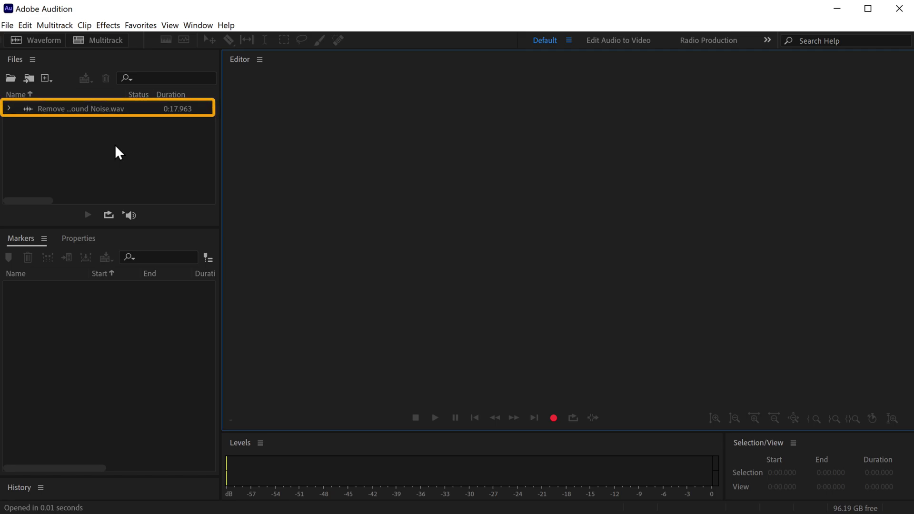
click(86, 106)
double_click(85, 107)
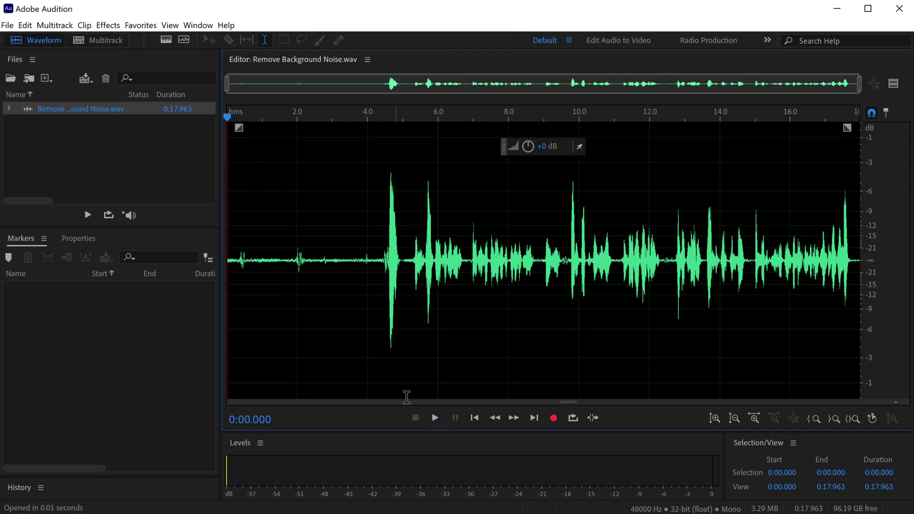
click(434, 418)
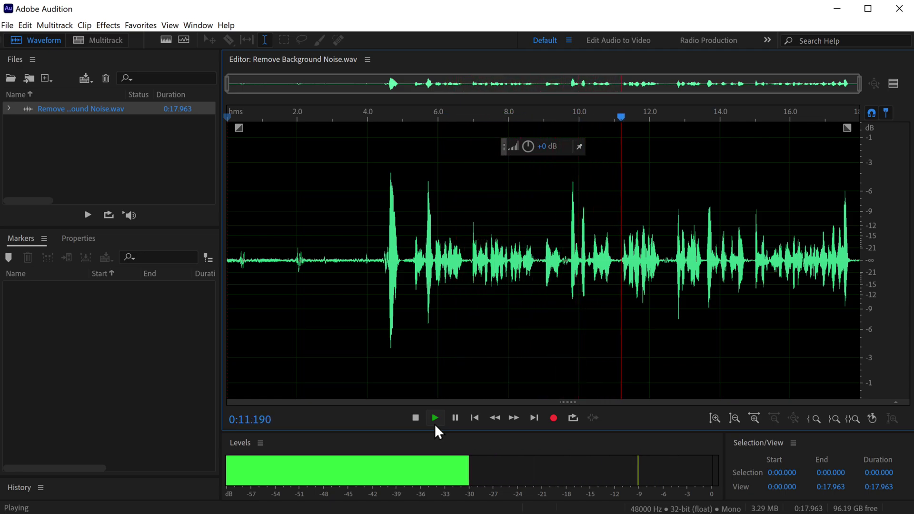
key(space)
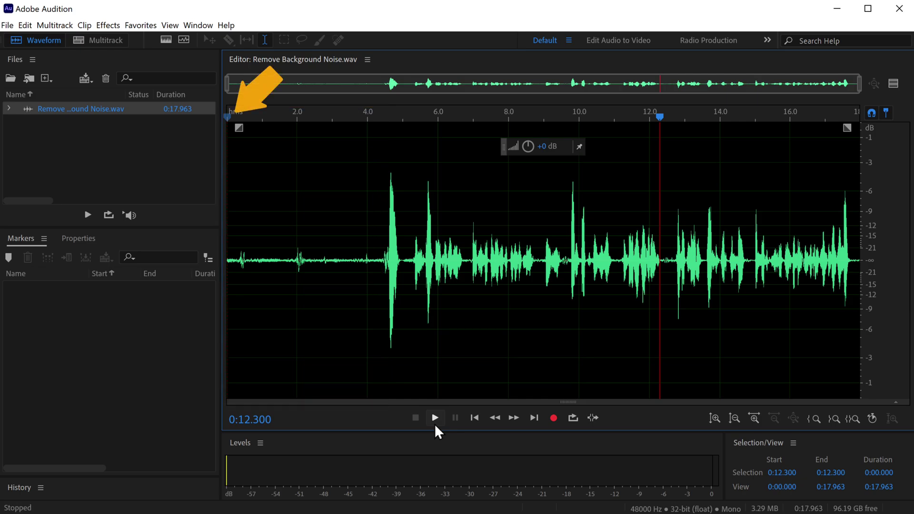
Step: Select the noise-only opening from 0:00.000 to 0:04.524 and play it back
click(226, 118)
drag(227, 135, 340, 164)
drag(365, 169, 386, 172)
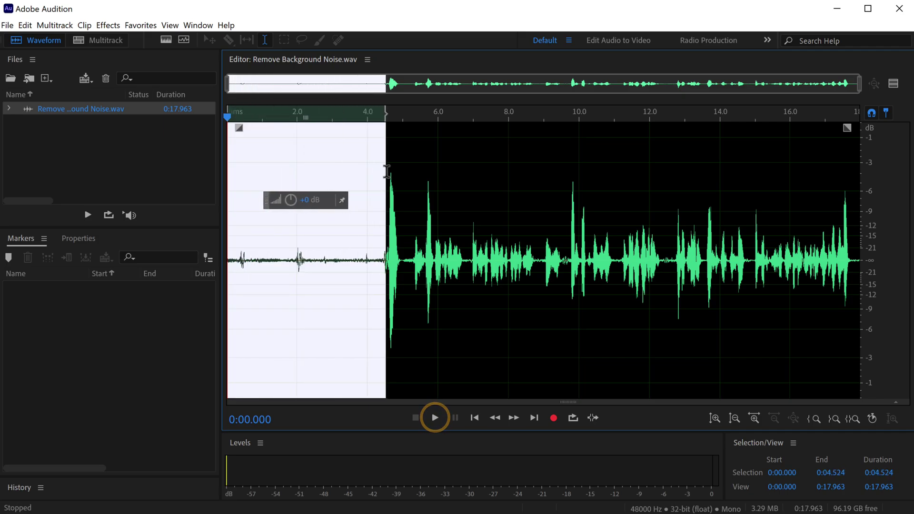
click(437, 418)
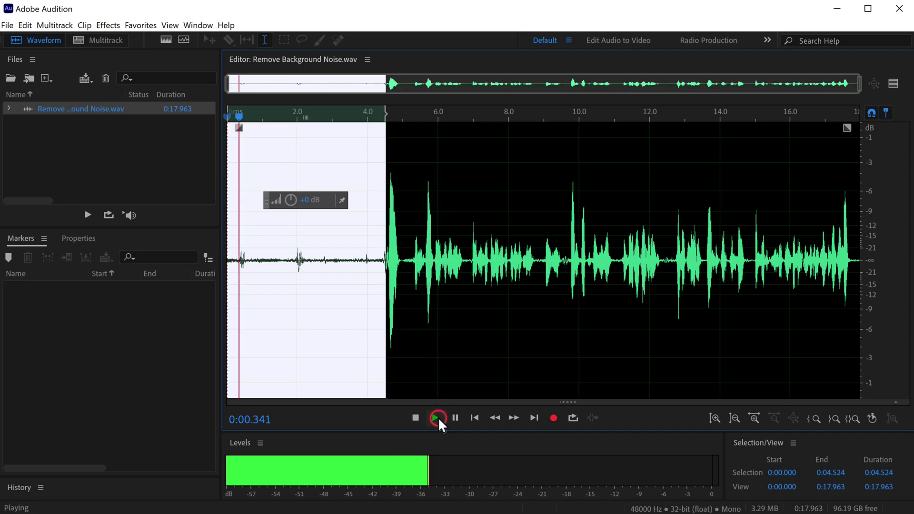
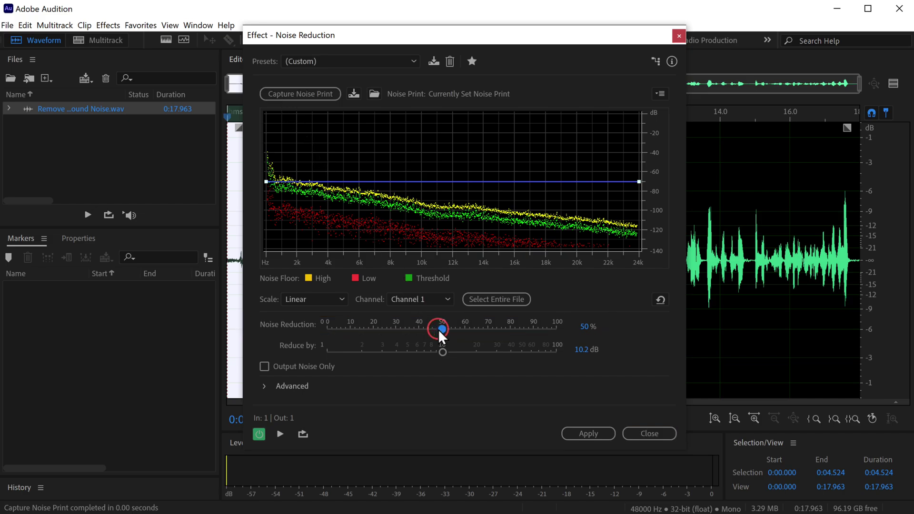
Step: Raise Noise Reduction to 100% at 10.2 dB and clear the waveform selection
drag(438, 332, 563, 348)
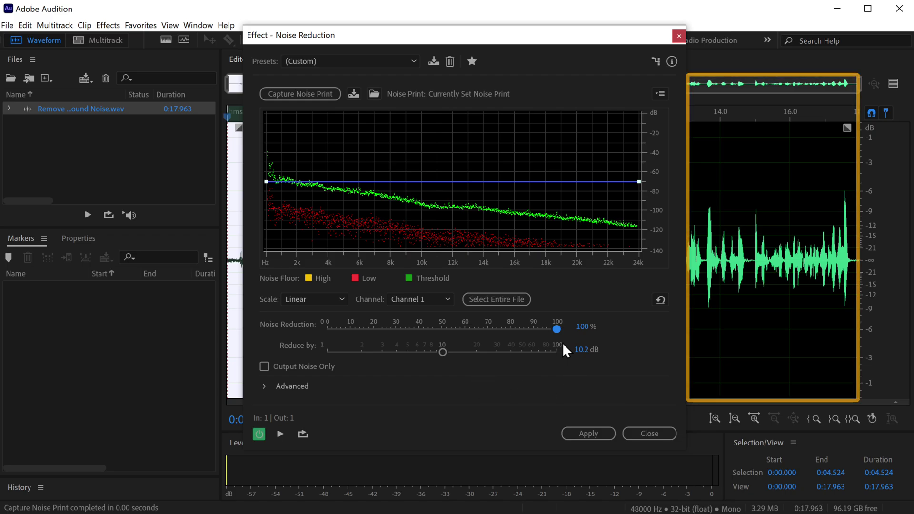
click(708, 360)
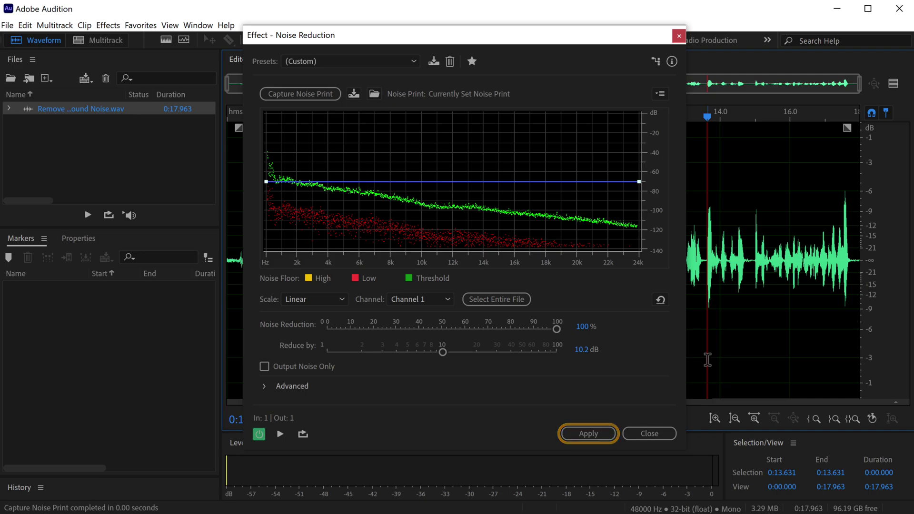
Step: Apply noise reduction to the whole recording and play back the cleaned result
click(583, 435)
key(space)
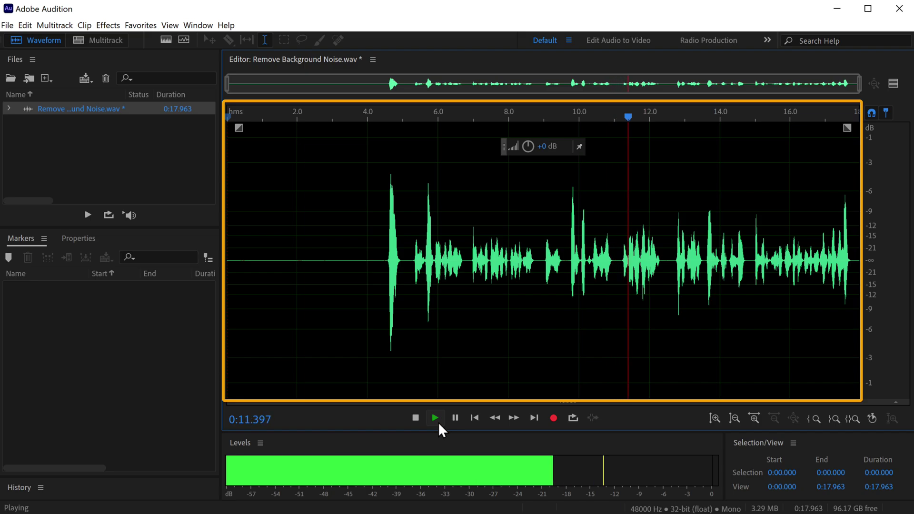
click(437, 420)
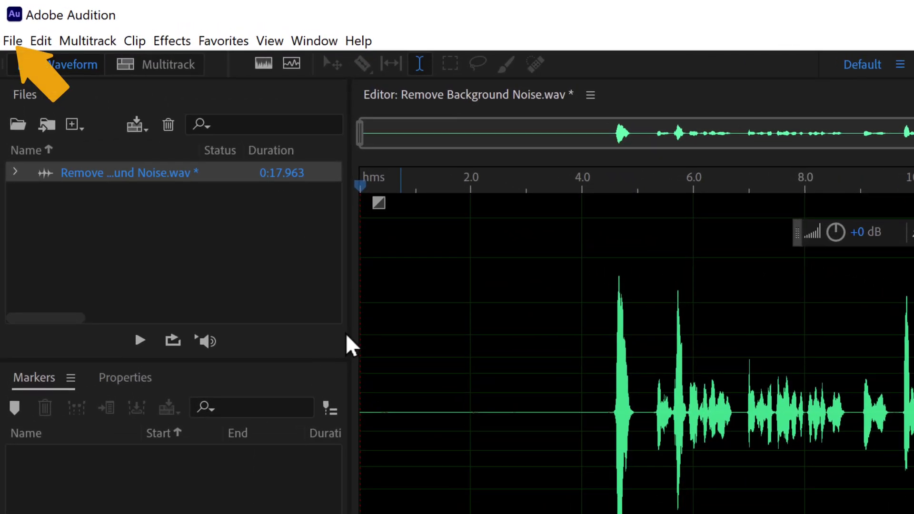
Step: Export the cleaned recording to the Desktop as a Wave PCM file named 'Final Audio'
click(19, 45)
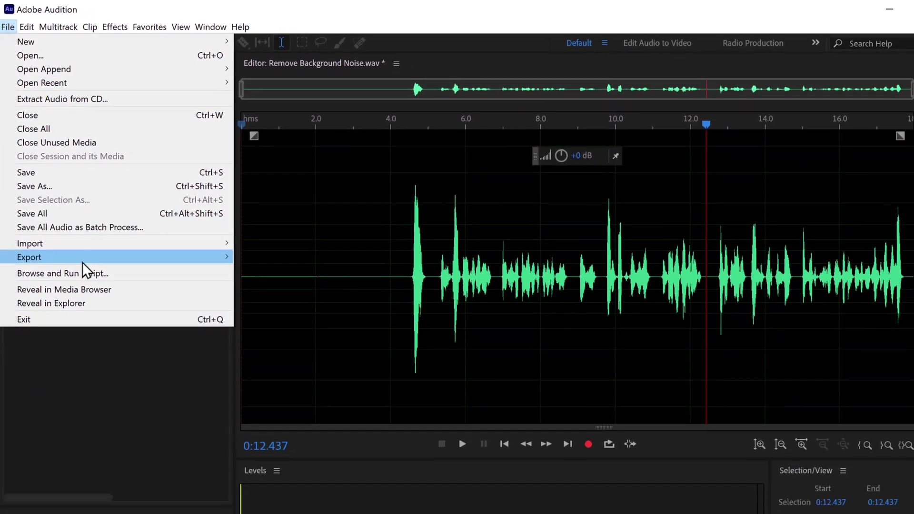
mouse_move(124, 388)
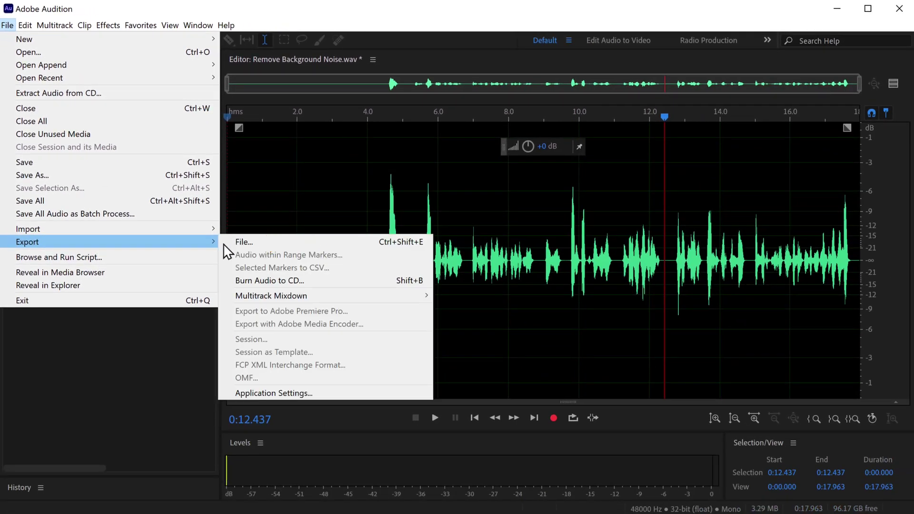
click(275, 243)
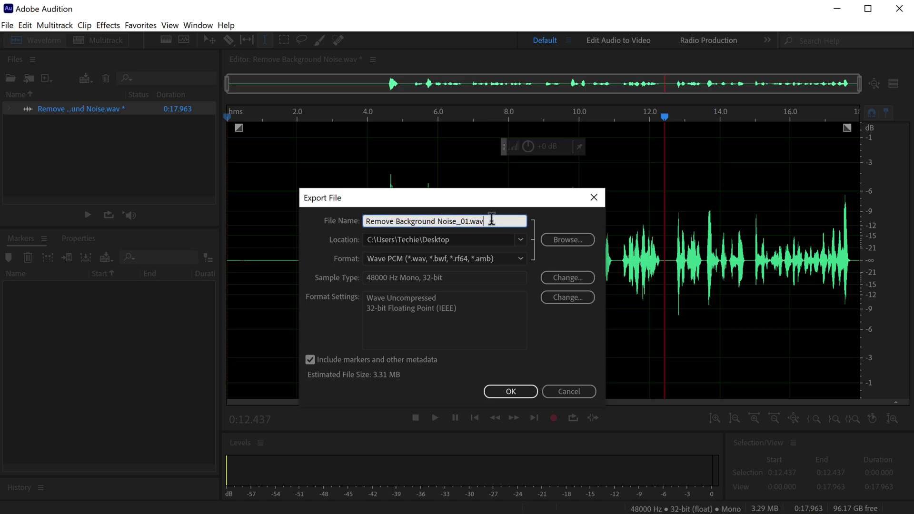
drag(484, 220, 365, 222)
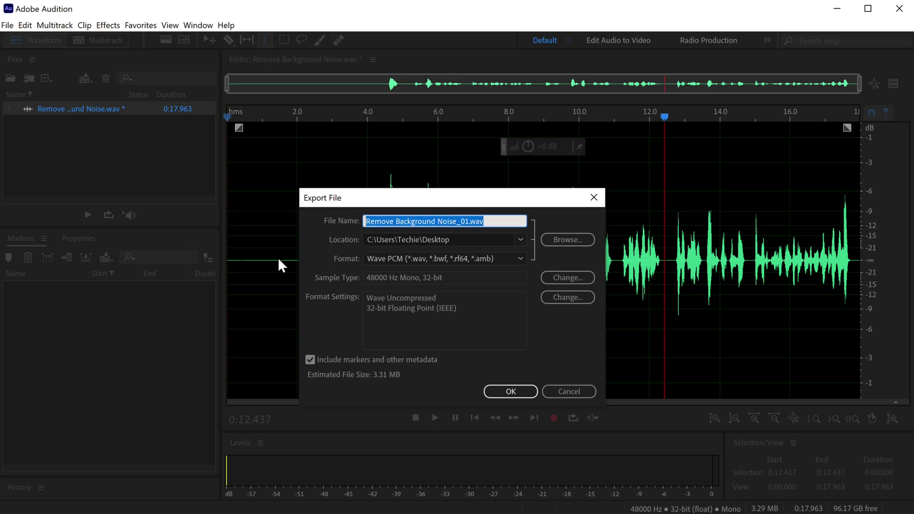
text(Final Audio)
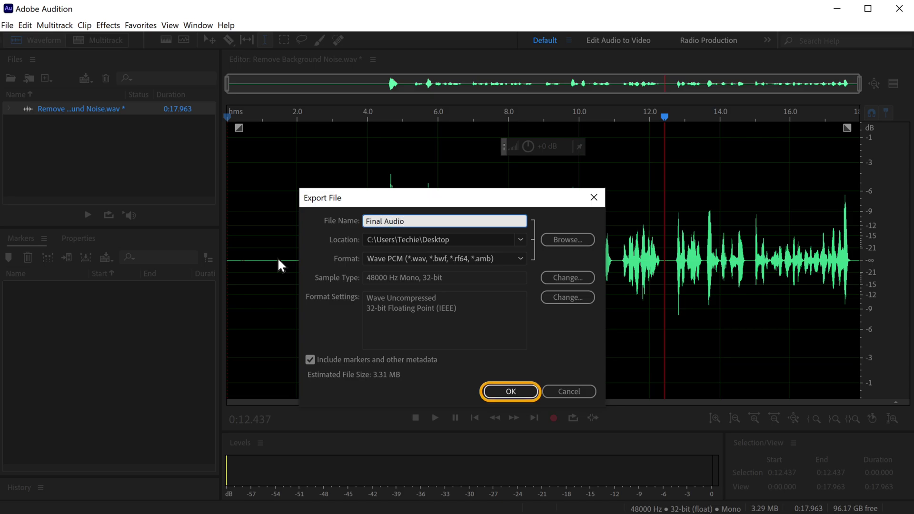
click(511, 392)
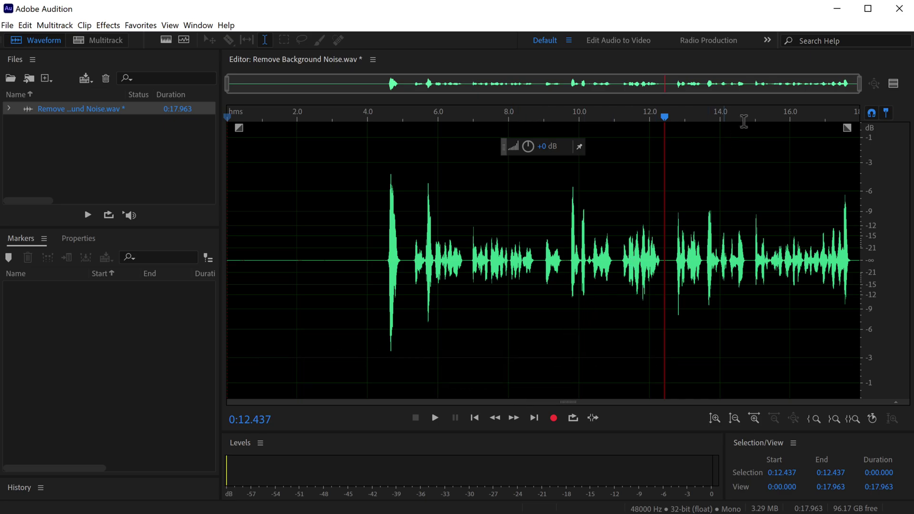
Step: Minimize Audition and play Final Audio from the desktop in Windows Media Player
click(837, 9)
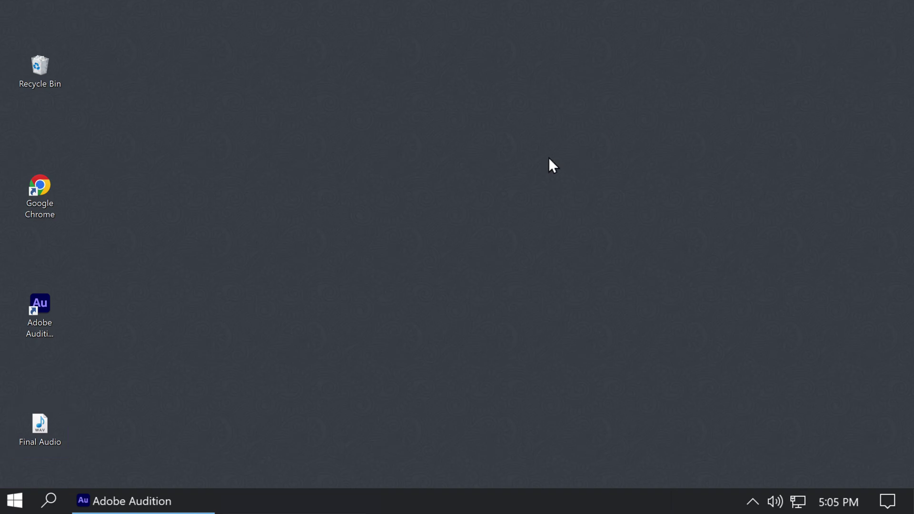
double_click(34, 428)
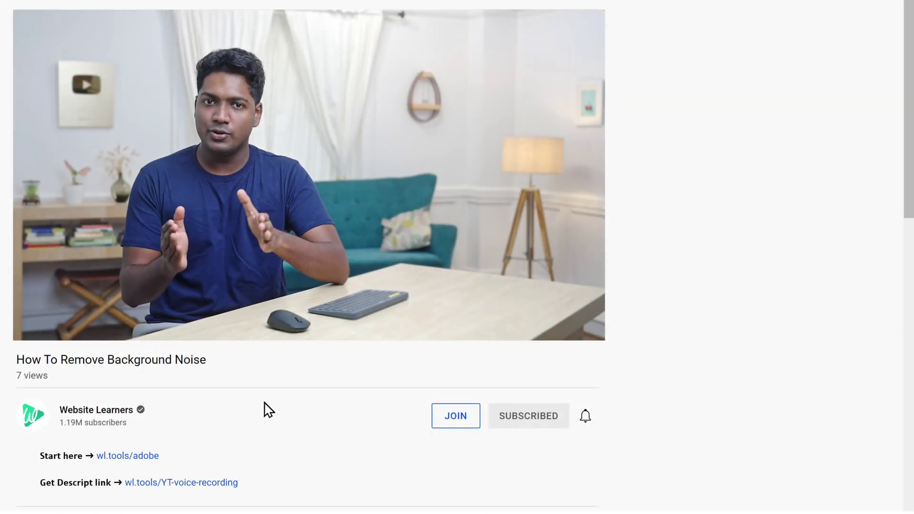
Step: Follow the Get Descript link to the Studio Sound page and request the free download
click(174, 483)
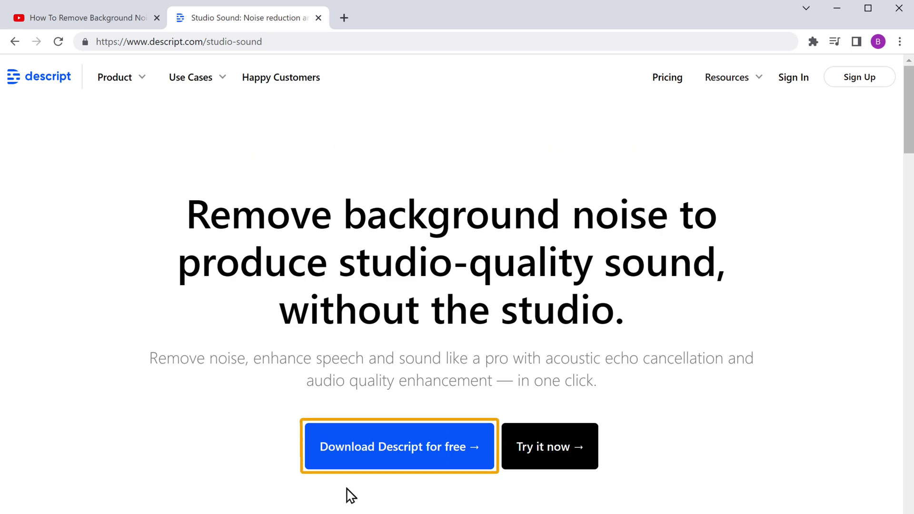
click(400, 468)
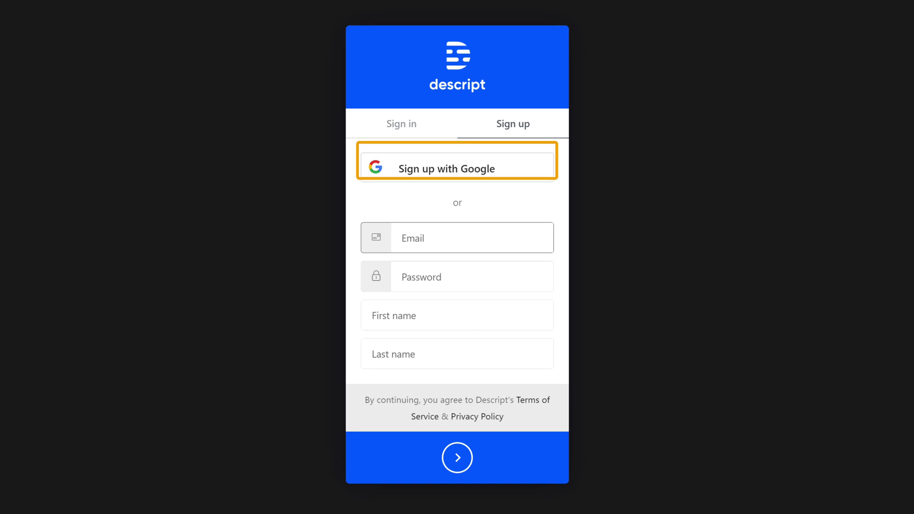
Step: Sign up for Descript with a Google account so the download starts
click(448, 173)
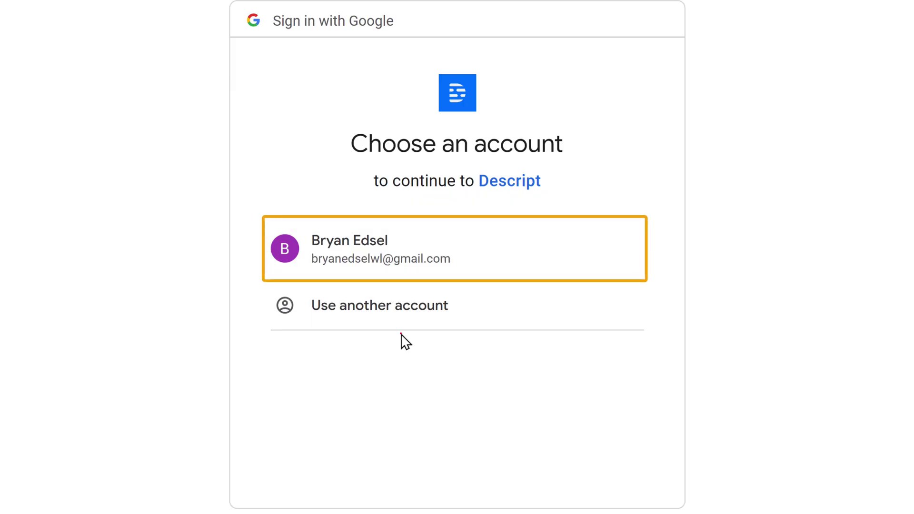
click(425, 292)
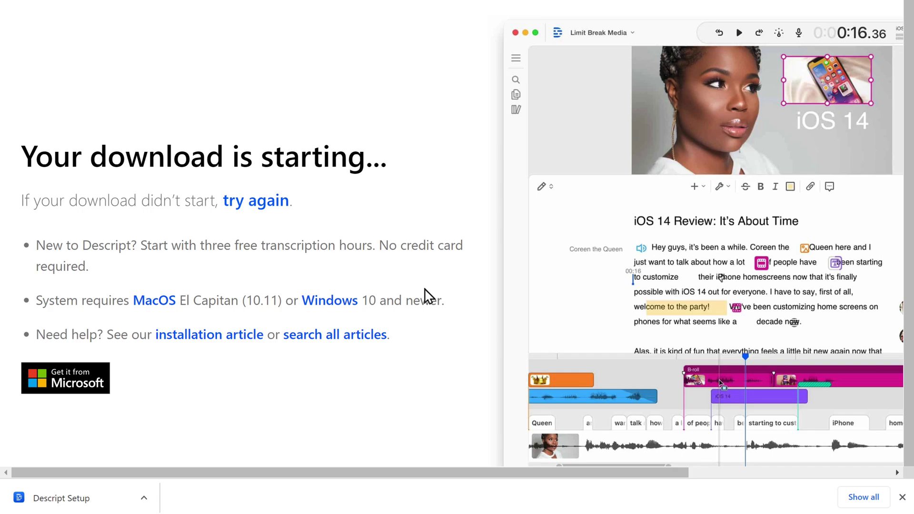
Step: Run the downloaded Descript Setup installer to install and launch Descript
click(79, 497)
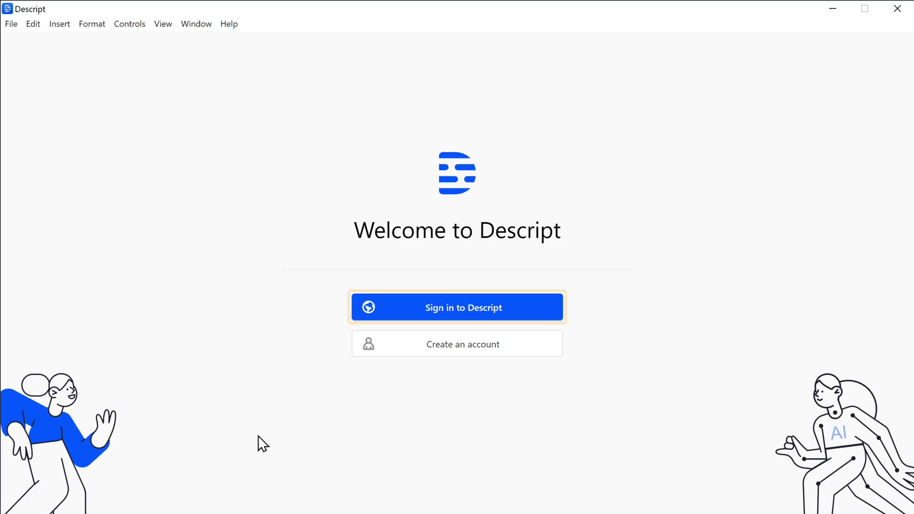
Step: Sign in to the Descript app and set it up for use by myself
click(471, 310)
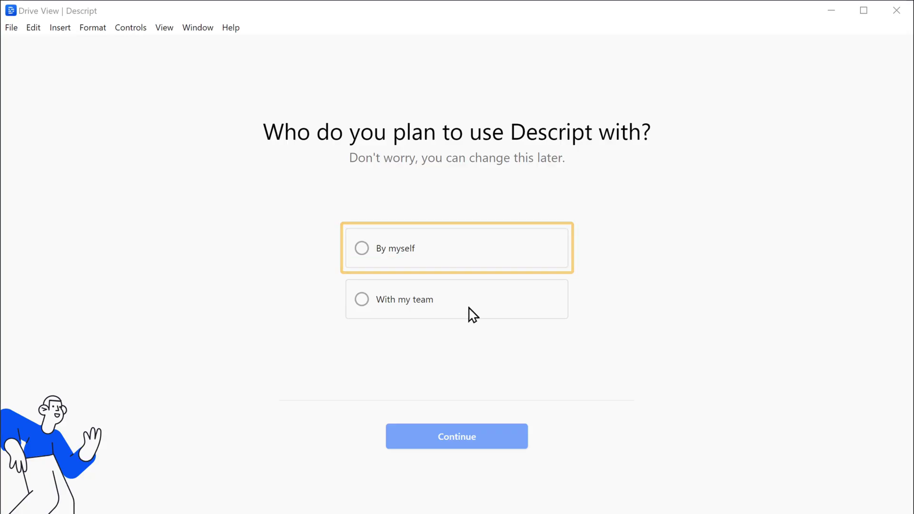
click(433, 260)
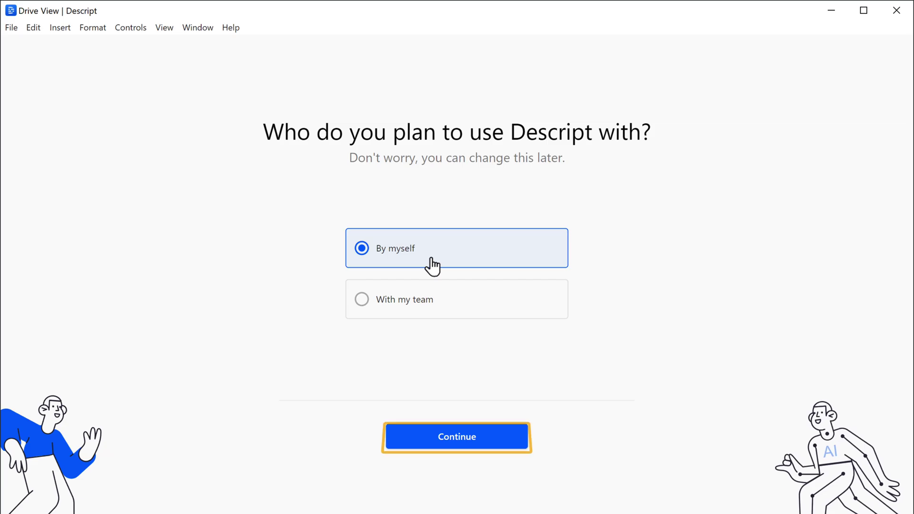
click(455, 444)
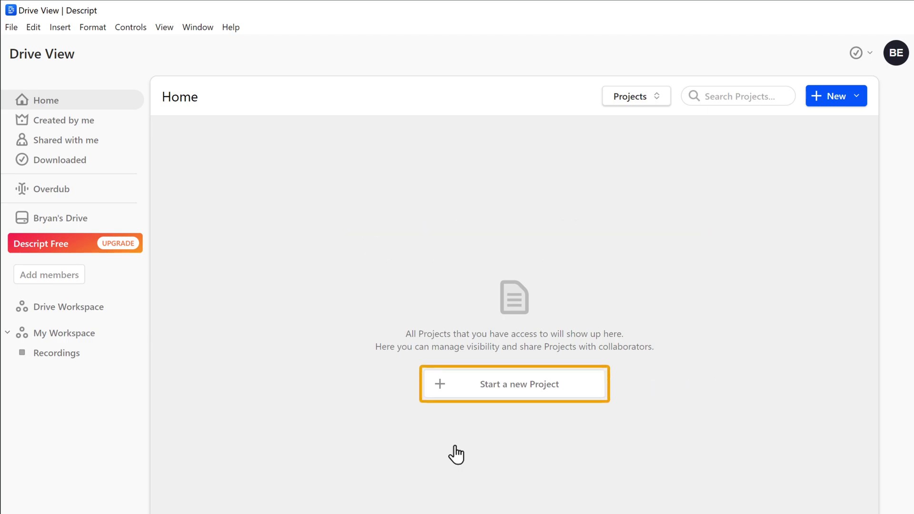
Step: Name the new project 'Remove Noise' and create it
click(516, 398)
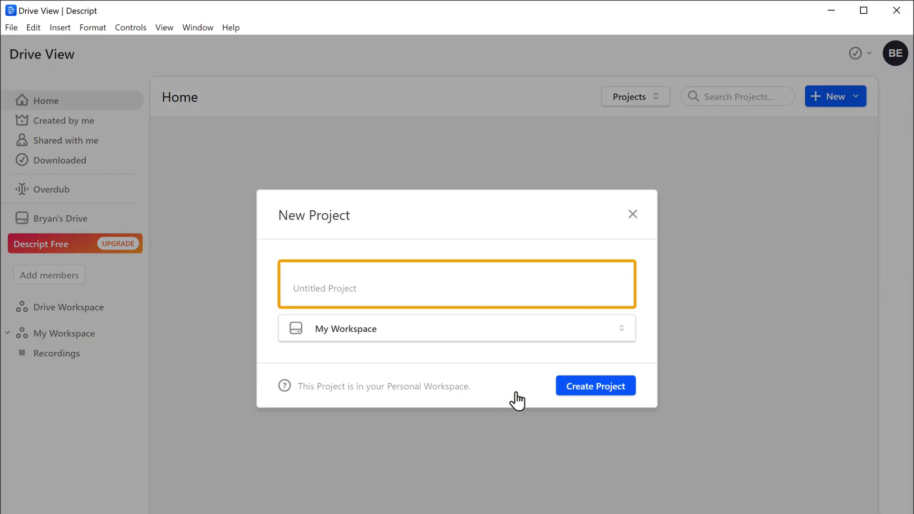
text(Remove Noise)
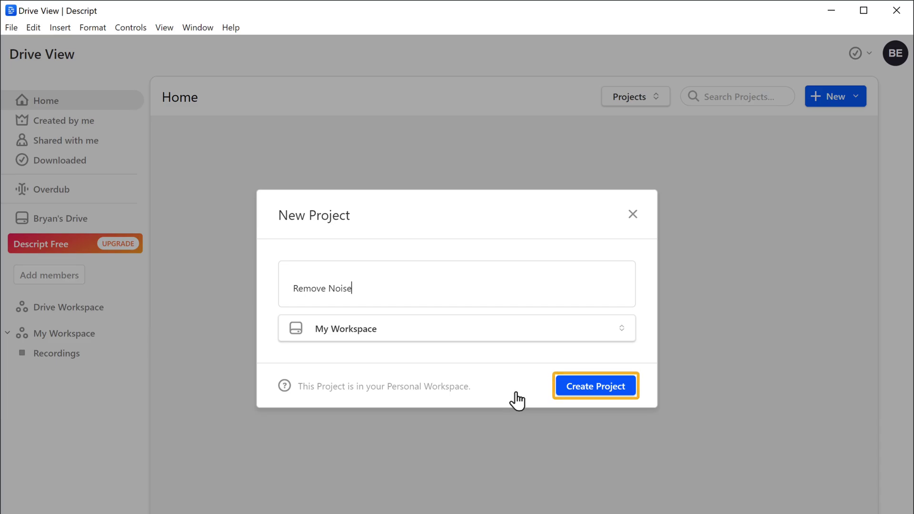
click(601, 388)
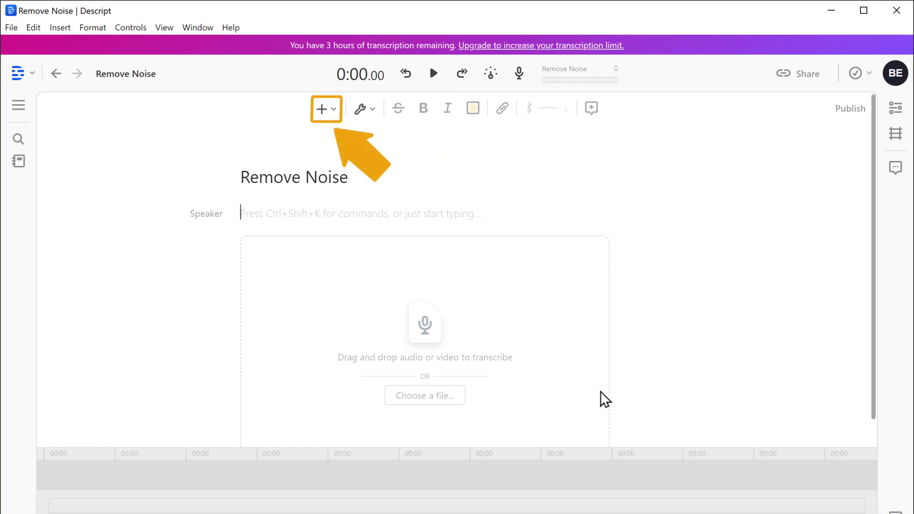
Step: Import Remove Background Noise.wav into the project as a new track
click(329, 120)
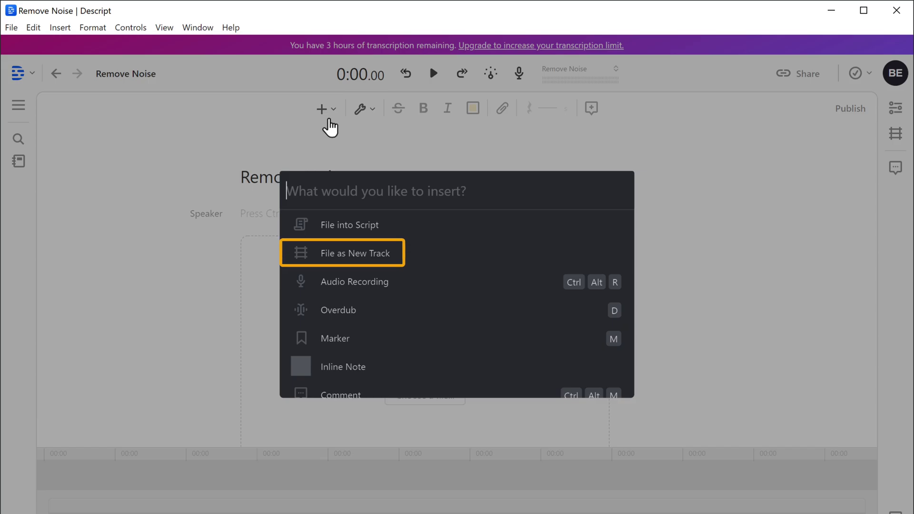
click(376, 260)
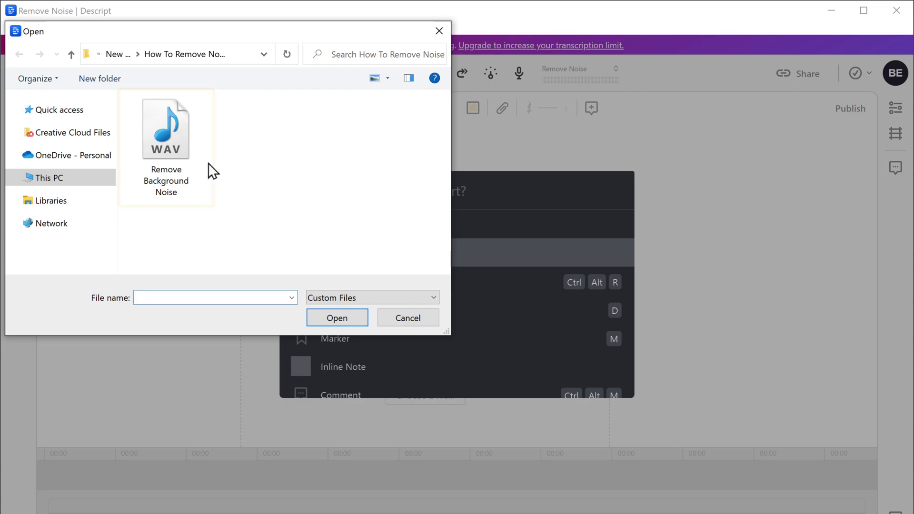
click(177, 149)
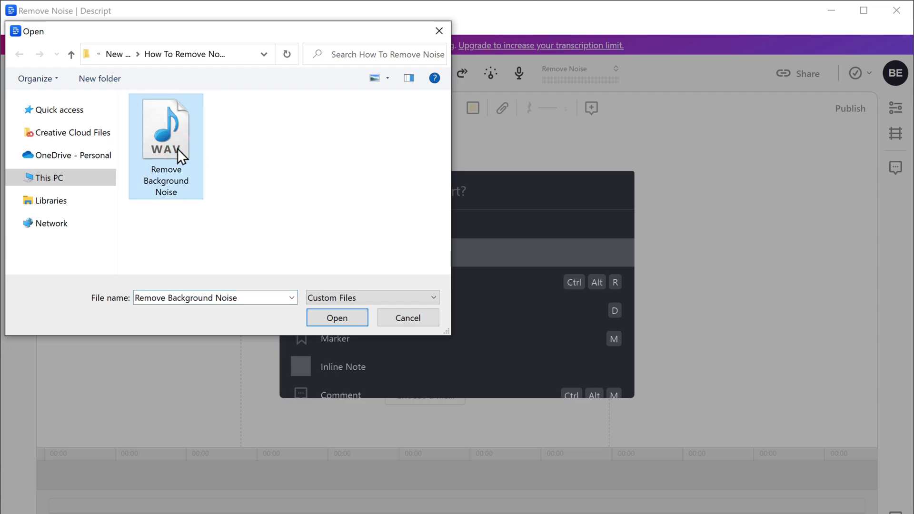
click(334, 322)
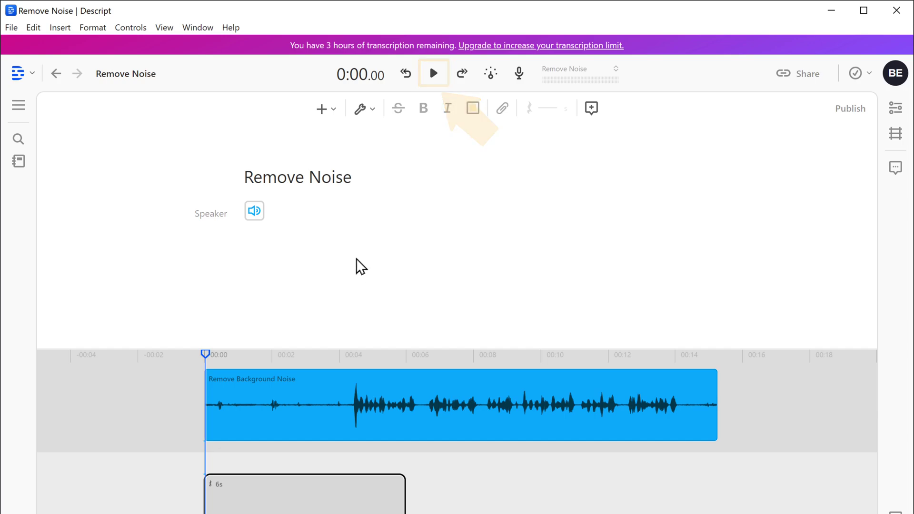
click(434, 76)
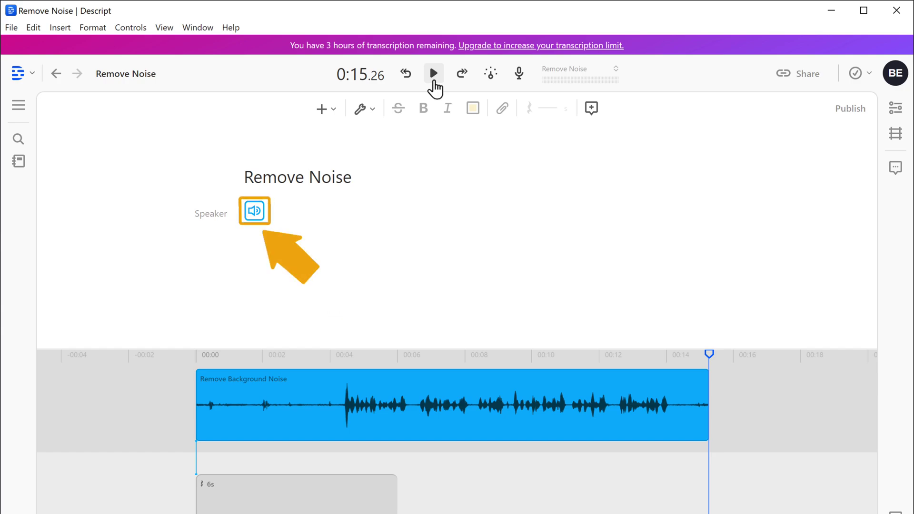
click(256, 218)
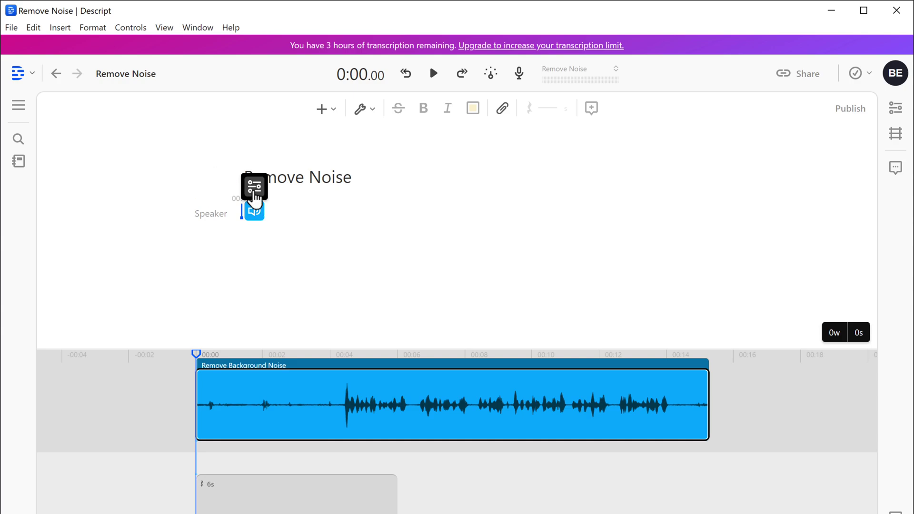
Step: Apply the Studio Sound audio repair effect to the Remove Background Noise clip at 100% intensity
click(254, 187)
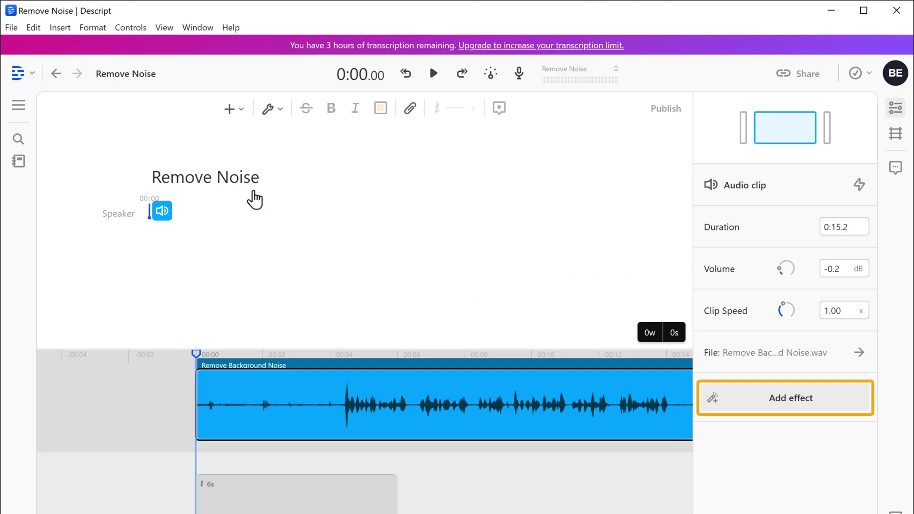
click(790, 406)
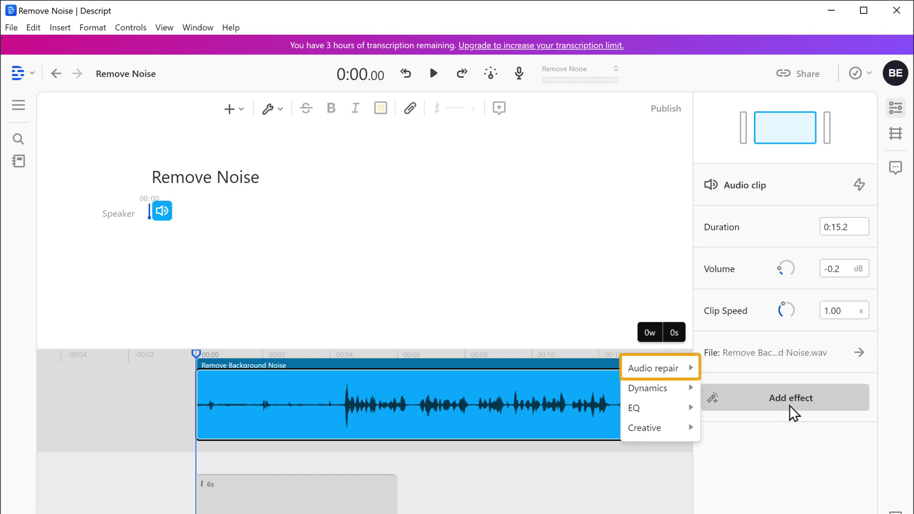
mouse_move(676, 374)
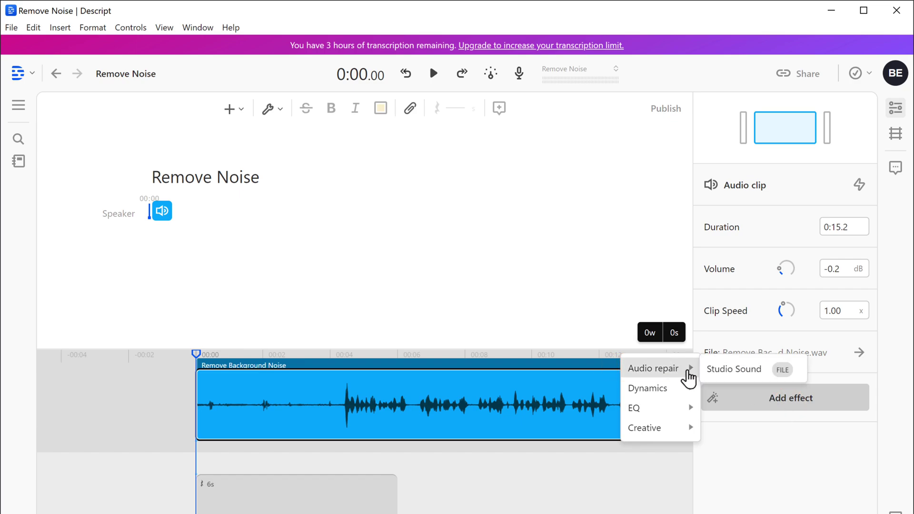
click(734, 370)
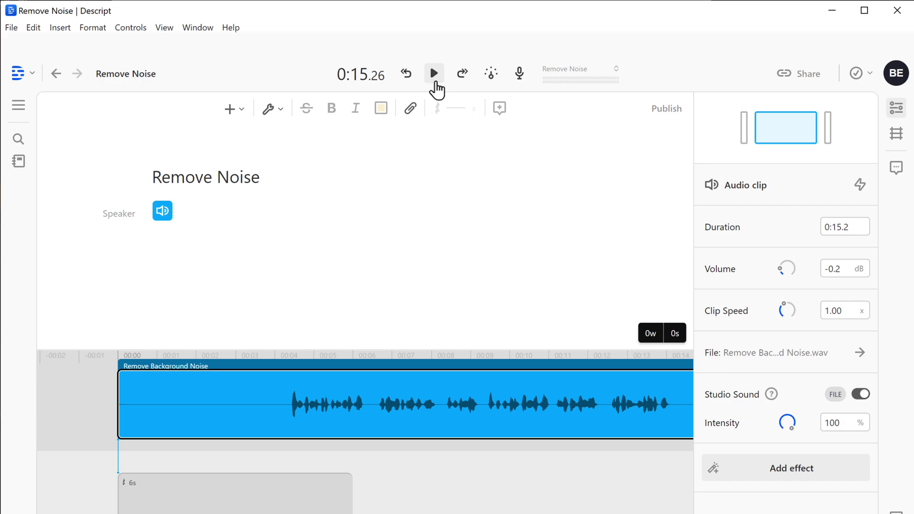
click(434, 80)
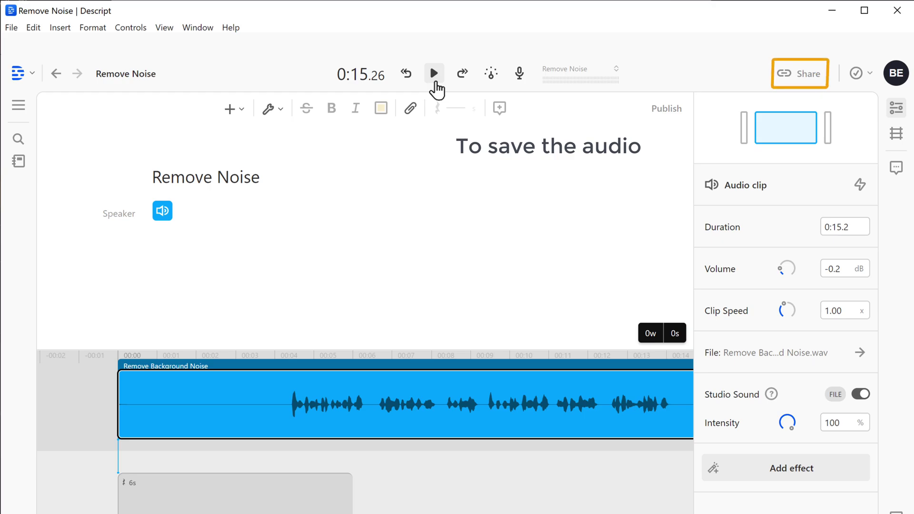
Step: Export the clip as 44100 Hz lossless WAV audio named 'Final Audio' on the Desktop
click(800, 80)
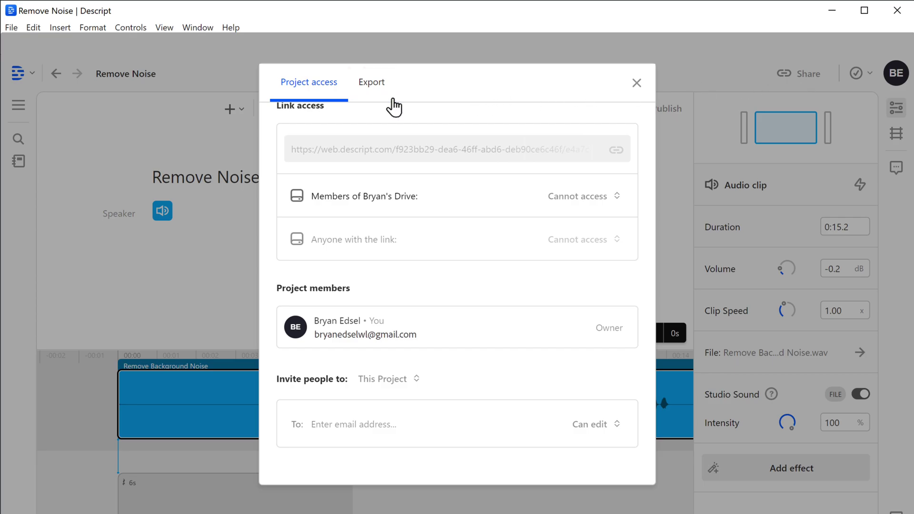
click(375, 96)
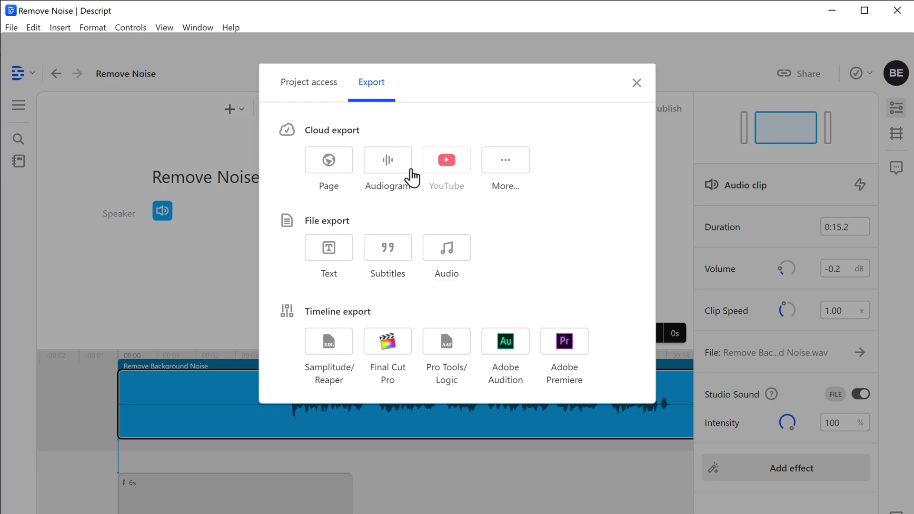
click(450, 263)
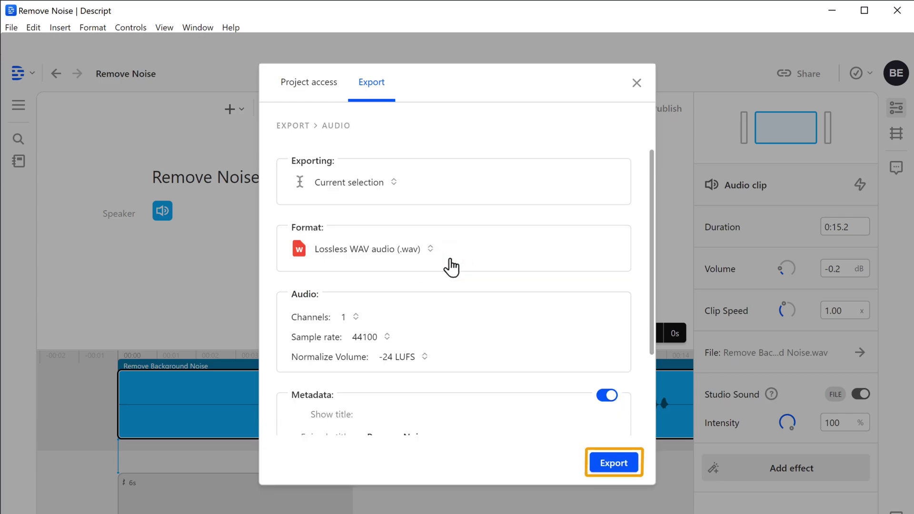
click(604, 471)
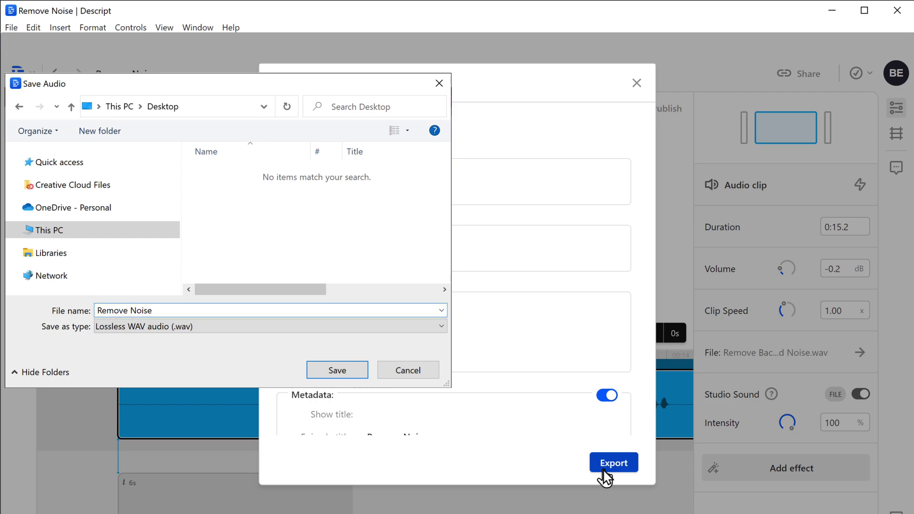
drag(158, 310, 98, 311)
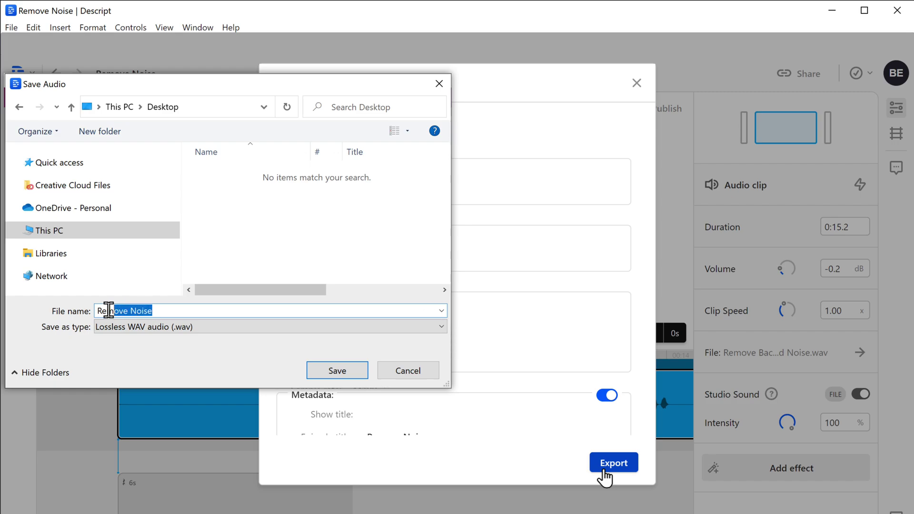
text(Final Audio)
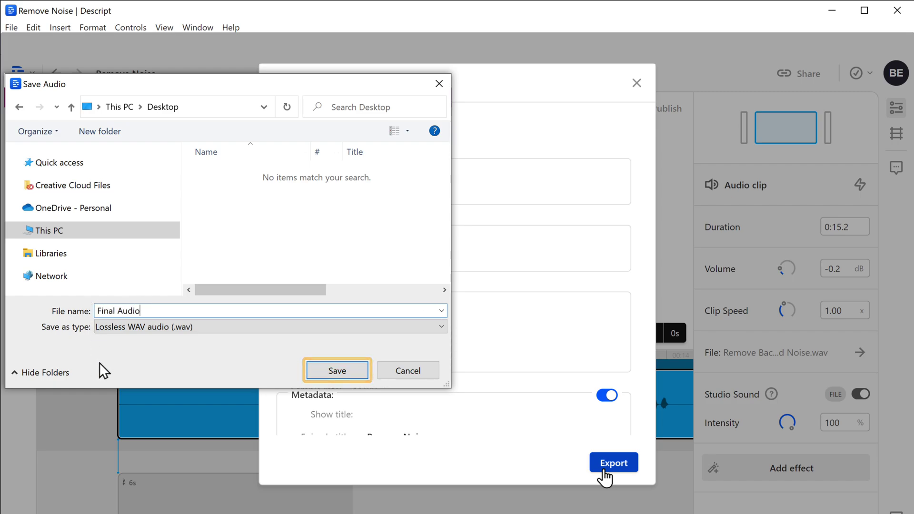
click(340, 371)
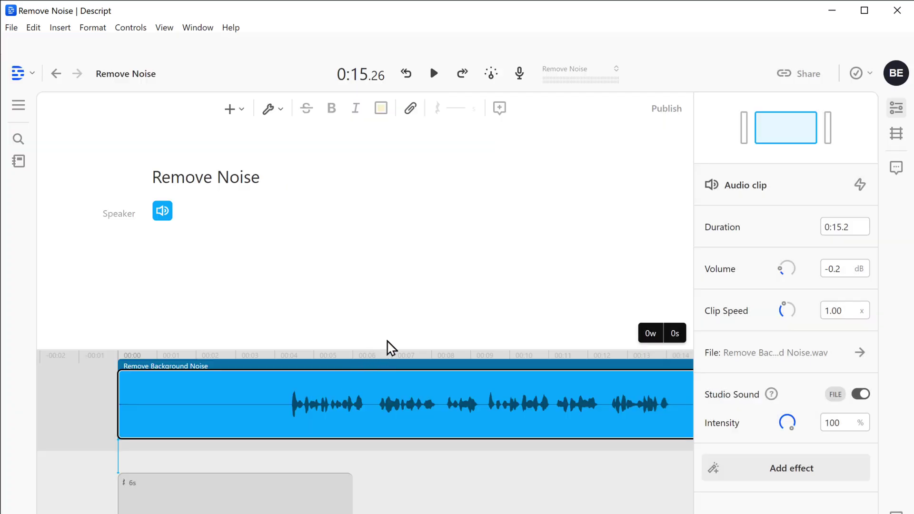
Step: Minimize Descript and play the Final Audio file from the desktop in Windows Media Player
click(833, 21)
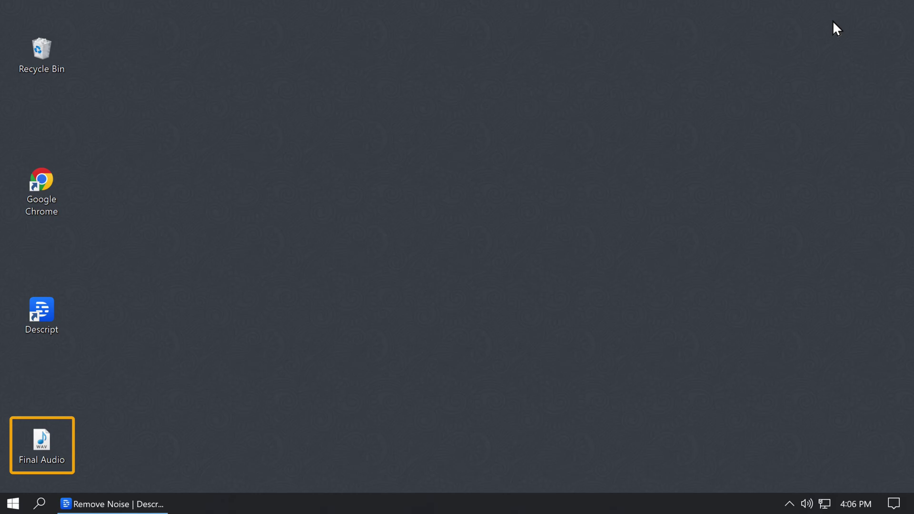
double_click(40, 455)
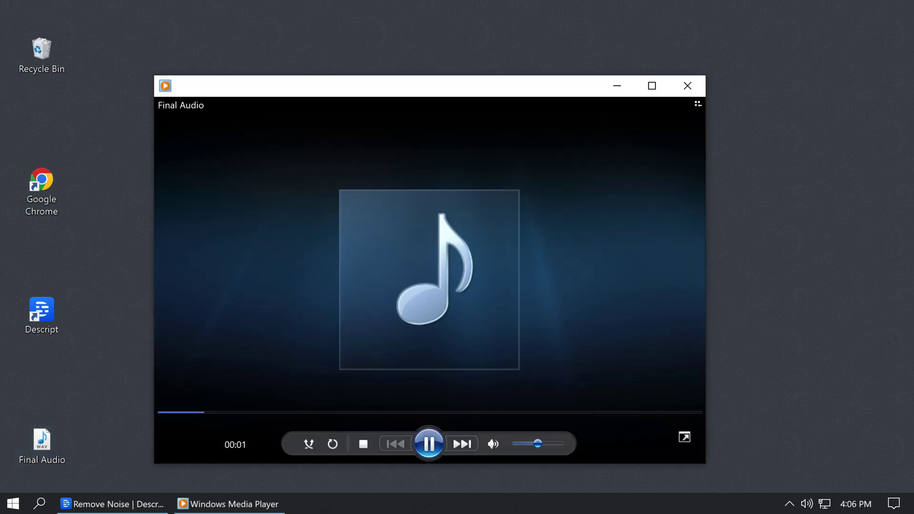